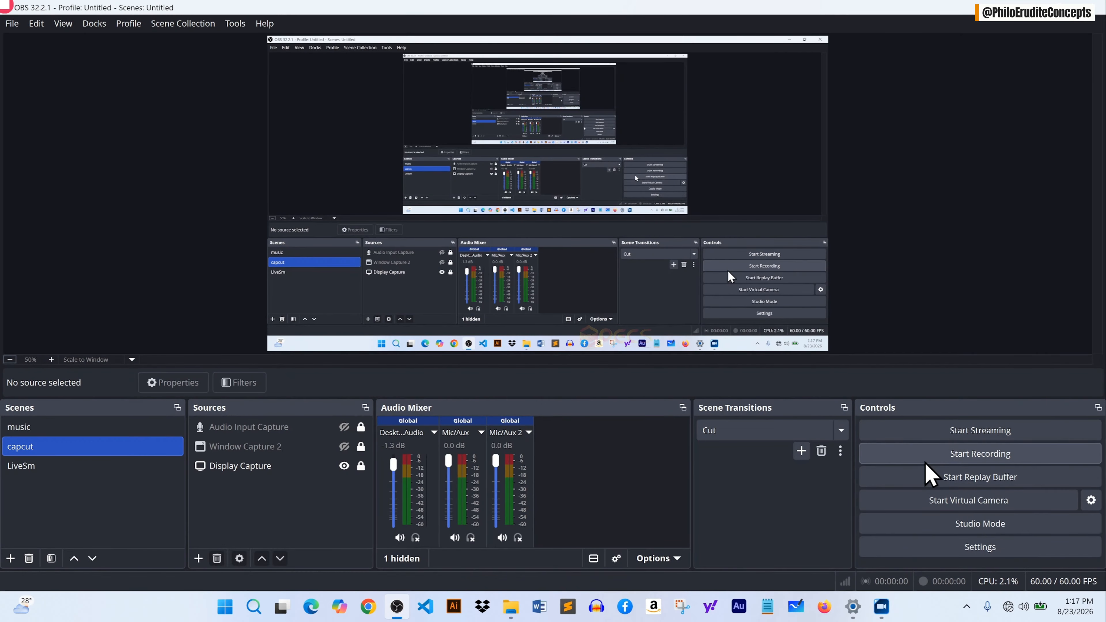
# Open the video settings and inspect the base canvas and output scaled resolution options.
pyautogui.click(989, 550)
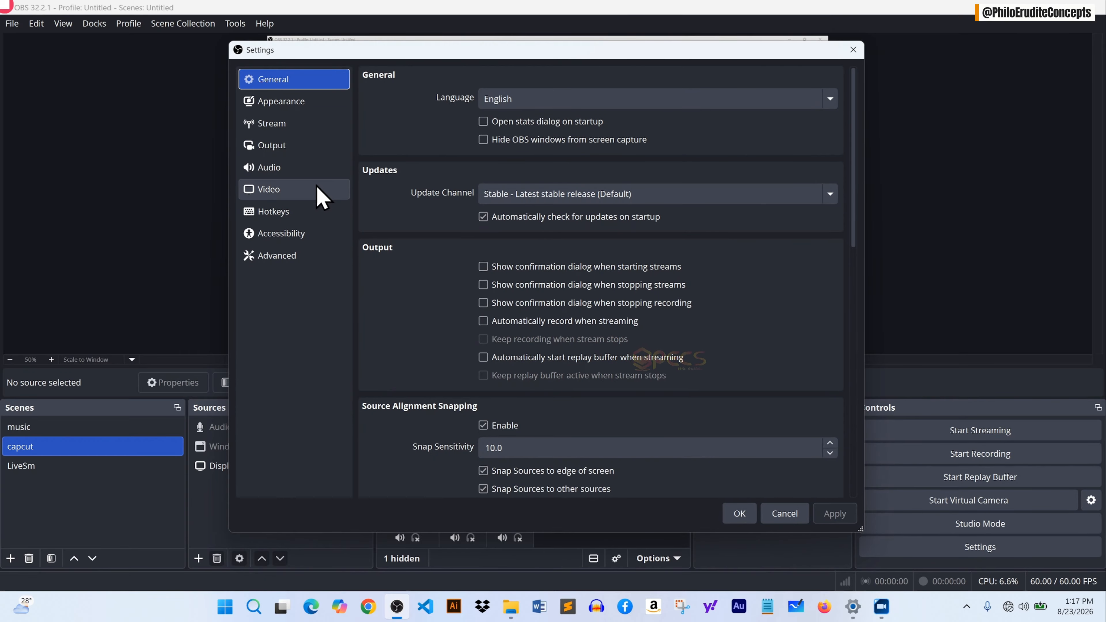
pyautogui.click(299, 191)
pyautogui.click(548, 100)
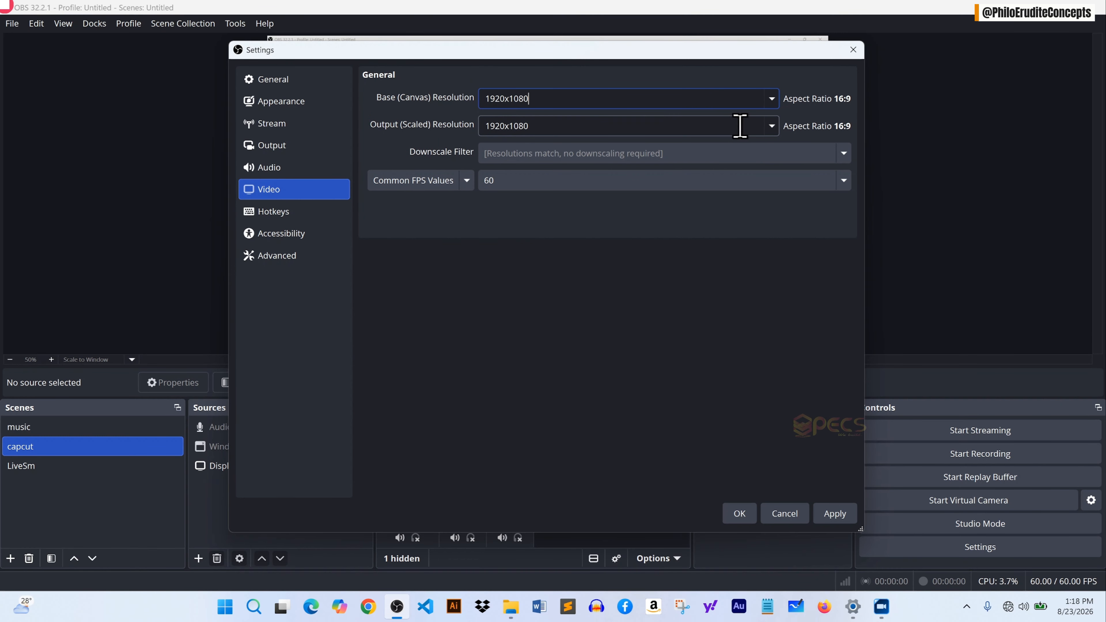
pyautogui.click(774, 128)
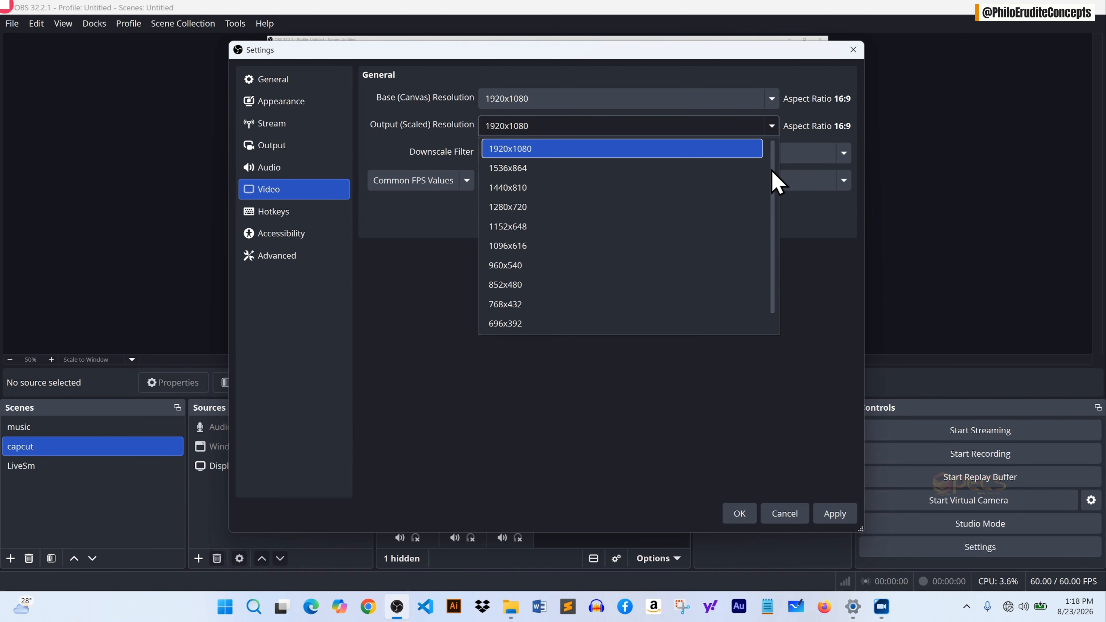
pyautogui.click(565, 100)
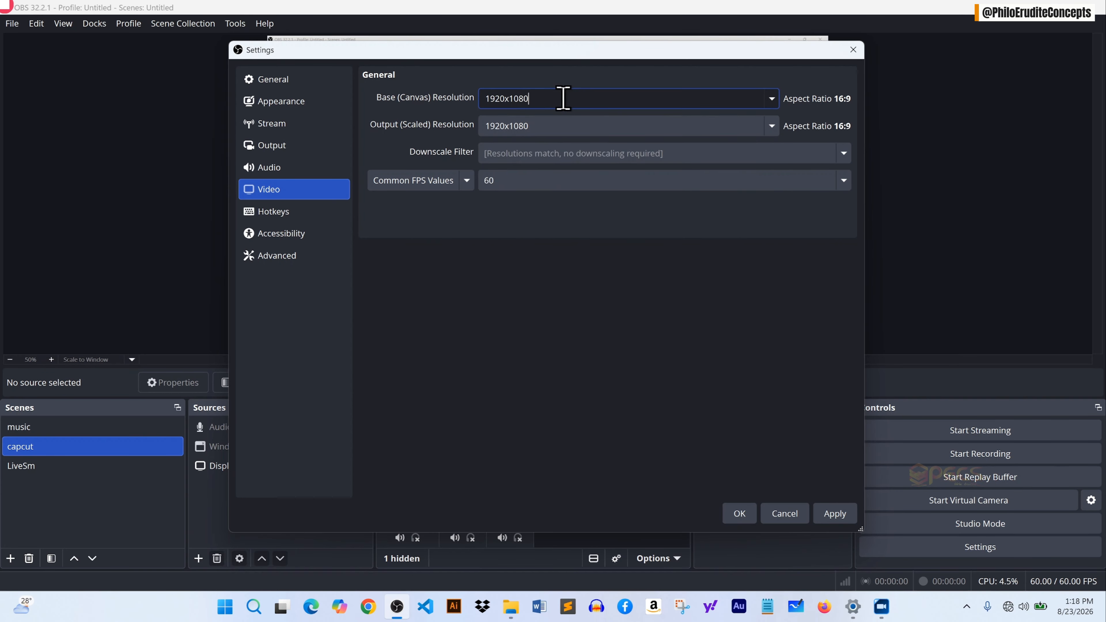
# Try a base canvas resolution of 3841x2160, then revert it to 1920x1080.
pyautogui.click(773, 101)
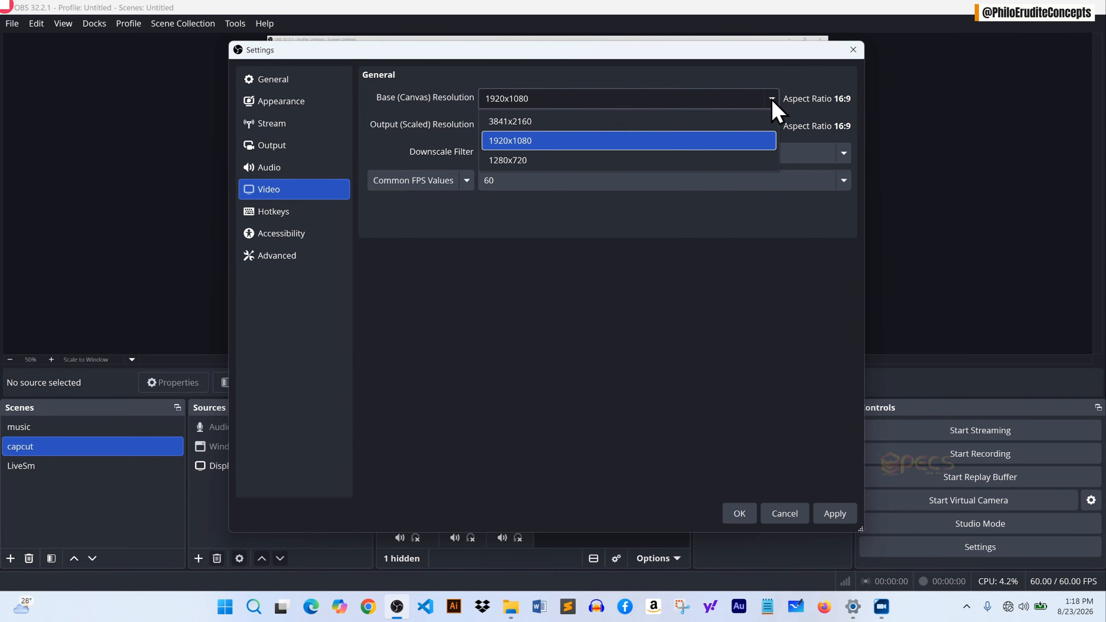
pyautogui.click(551, 125)
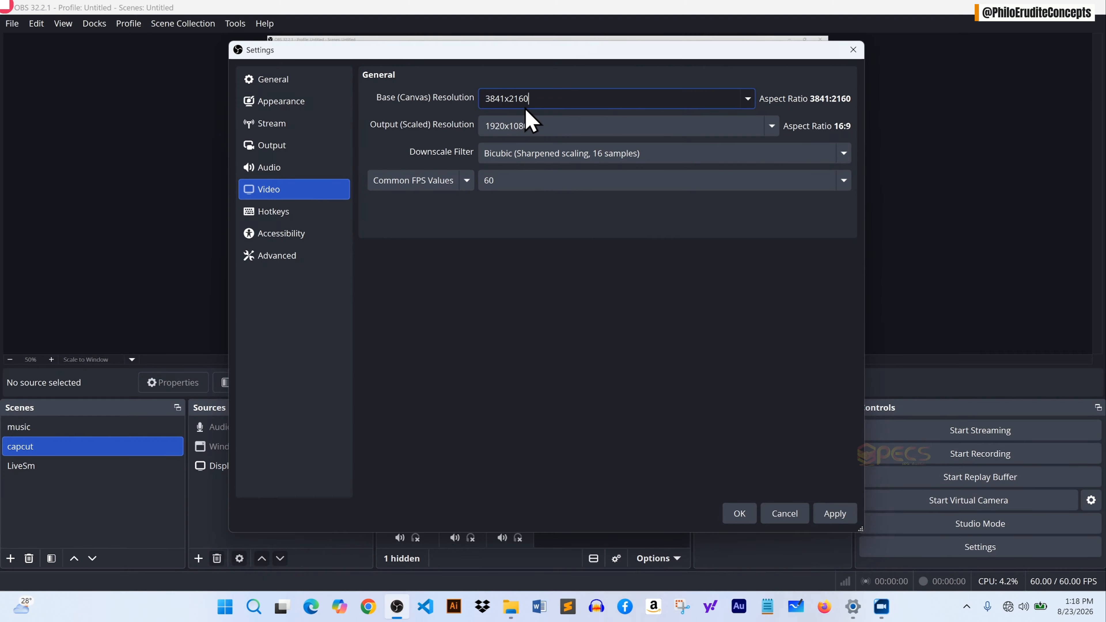
pyautogui.click(773, 127)
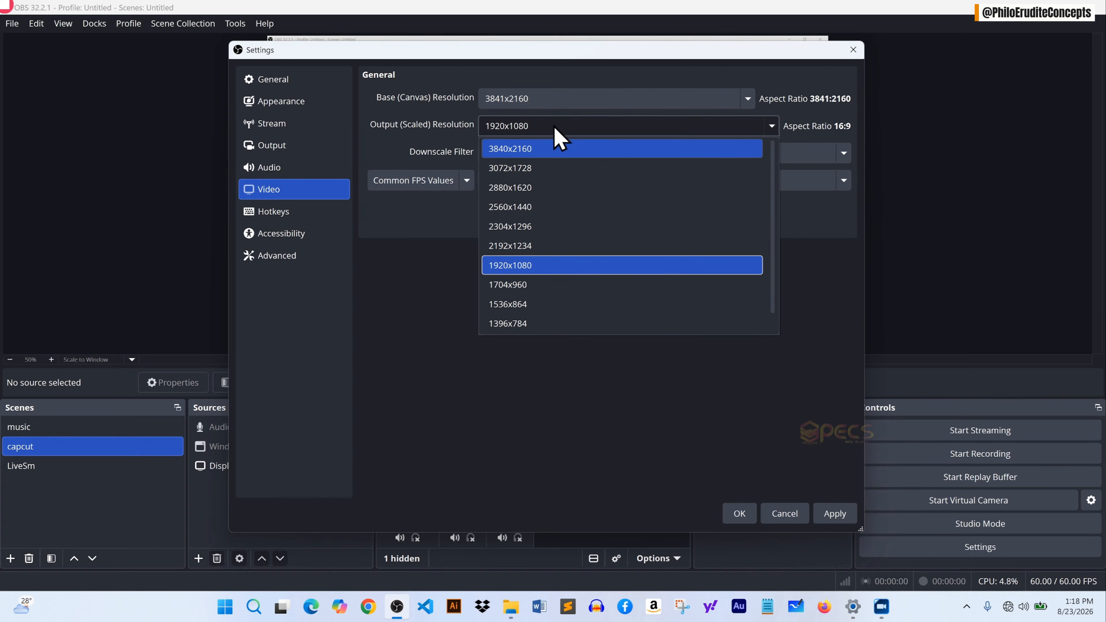
pyautogui.click(550, 93)
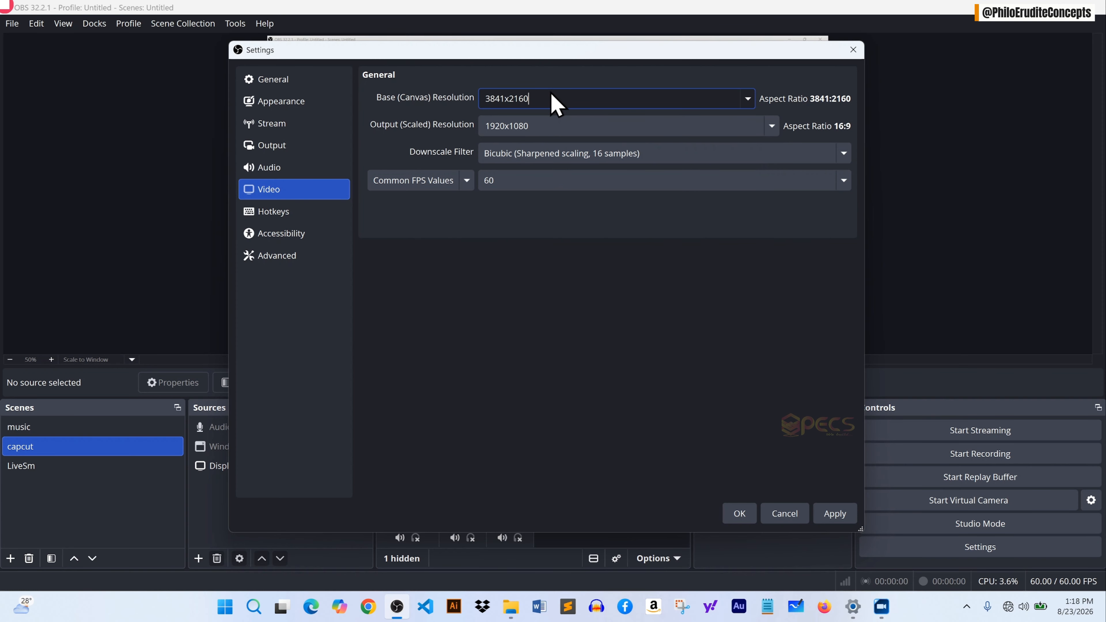
pyautogui.click(748, 100)
pyautogui.click(567, 143)
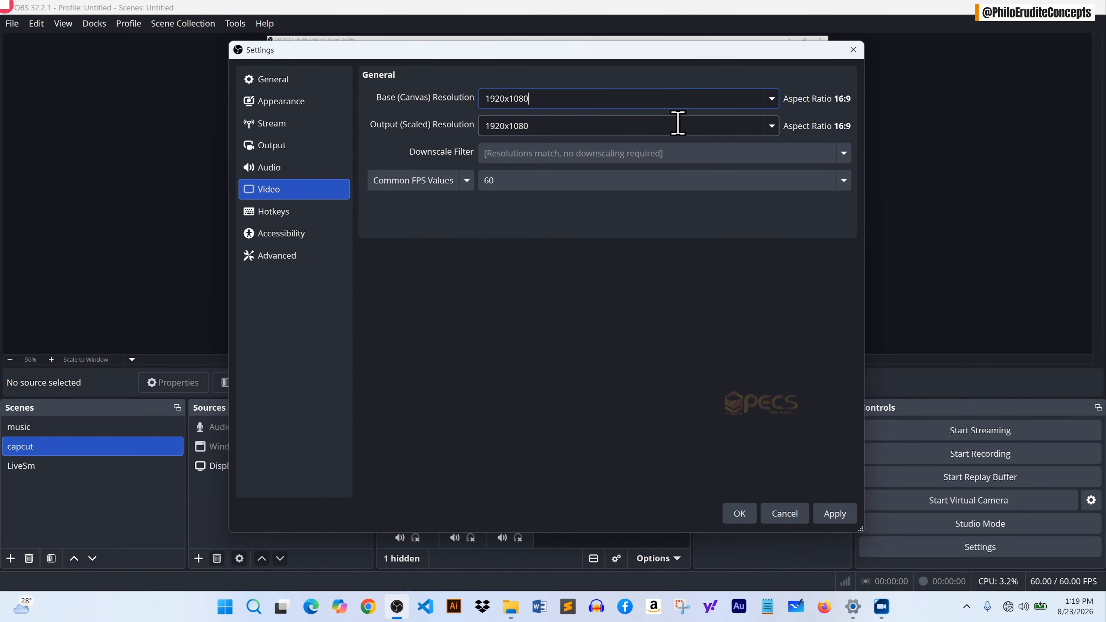
# Set the output scaled resolution to 1280x720 and save the video settings.
pyautogui.click(770, 127)
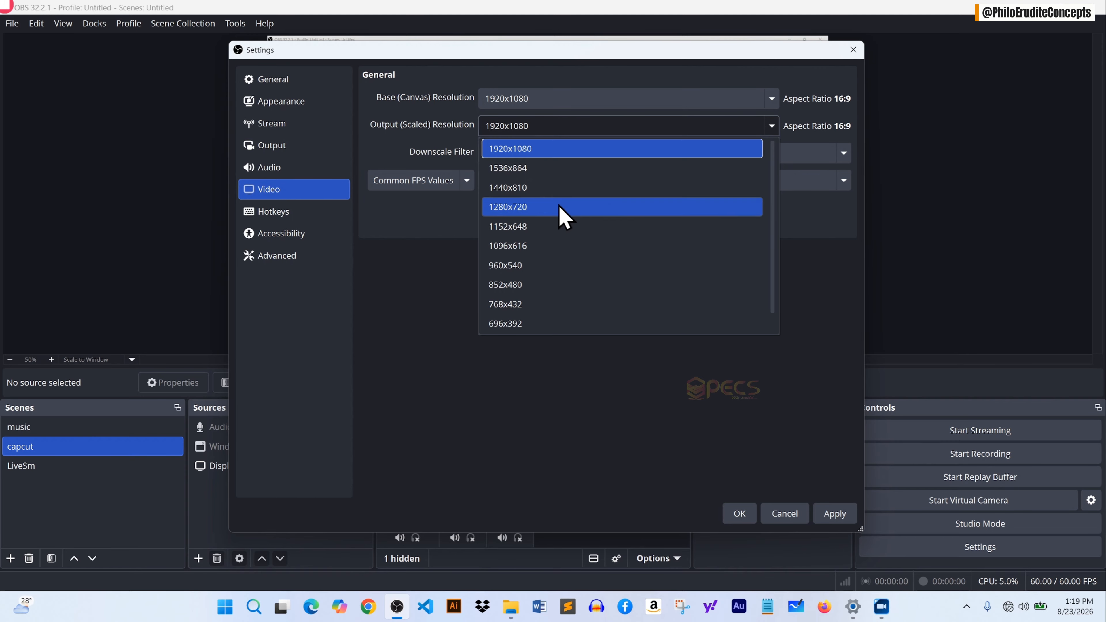
pyautogui.click(564, 217)
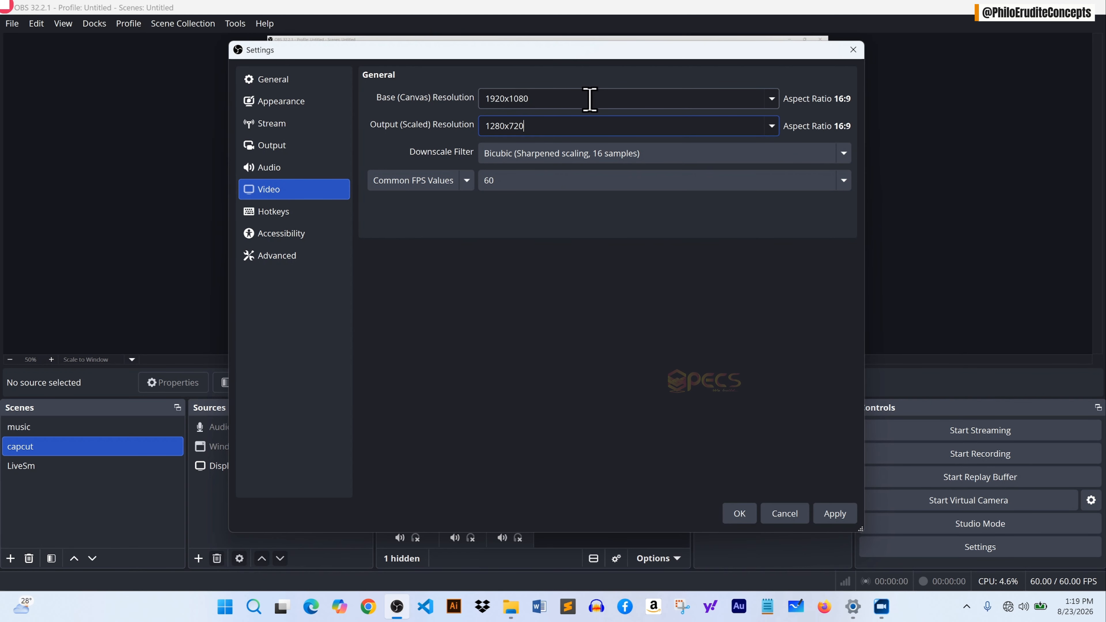
pyautogui.click(834, 514)
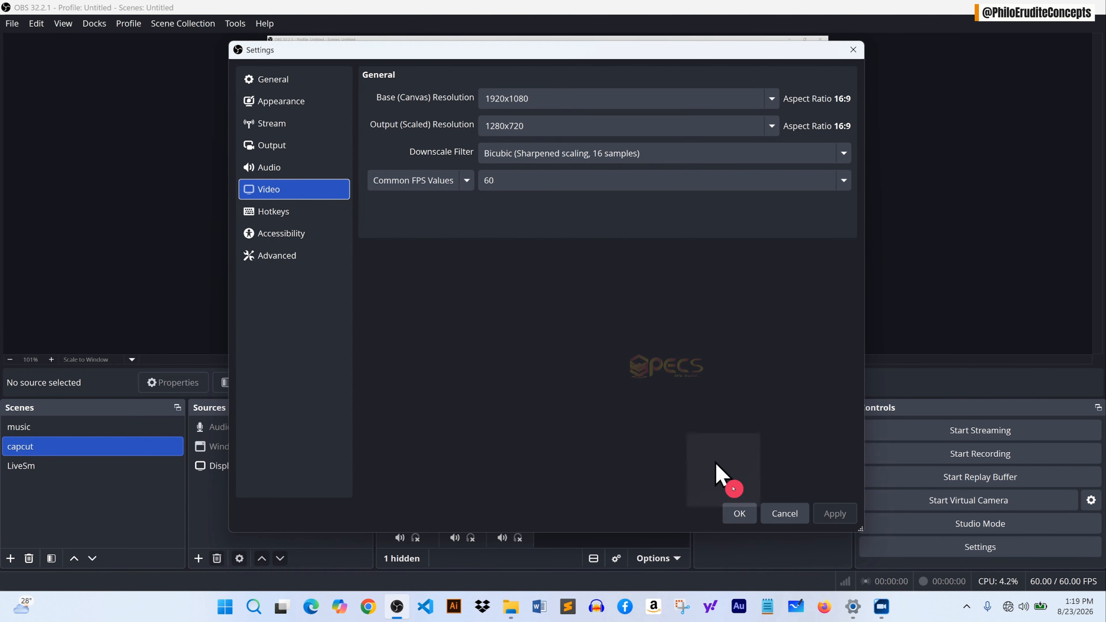
pyautogui.click(750, 509)
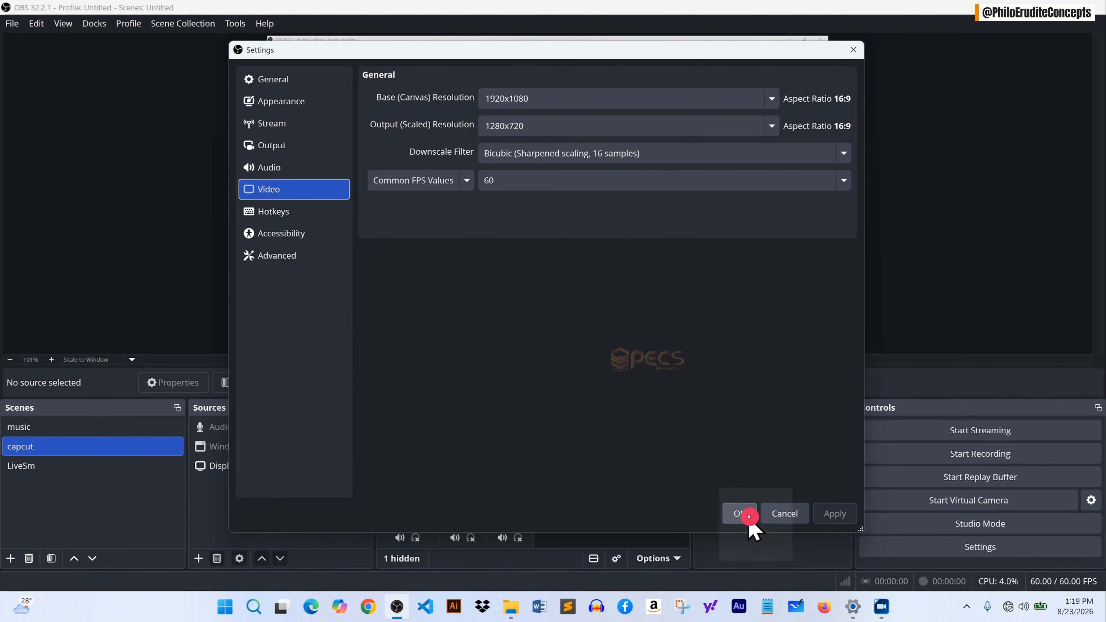
pyautogui.click(749, 513)
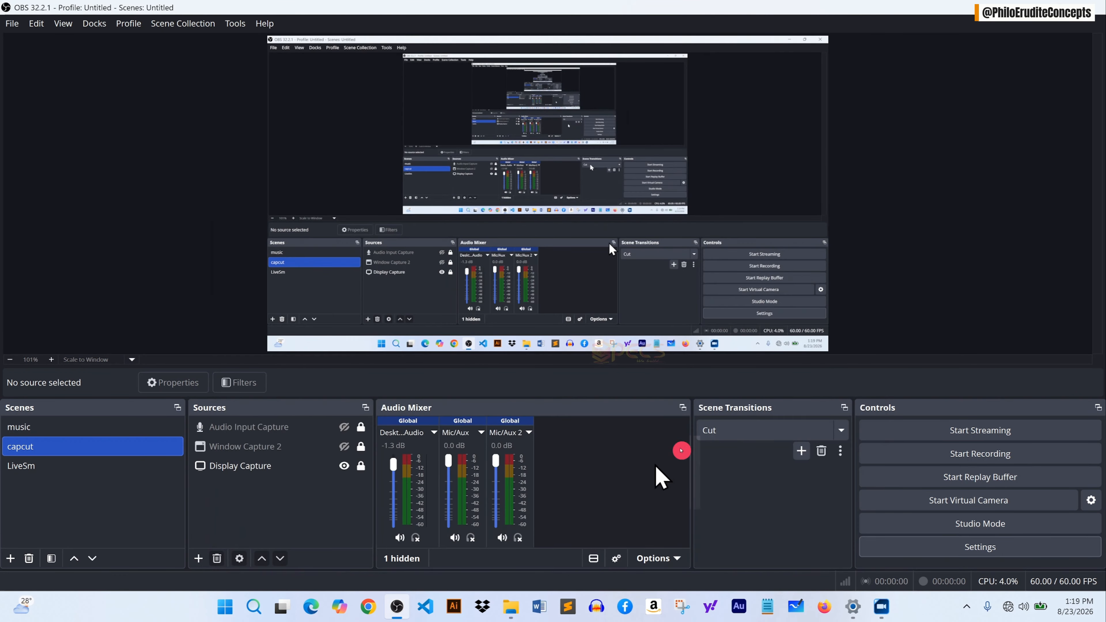
# Record a short test clip, then open it from the recordings folder to play it back and close it.
pyautogui.click(955, 454)
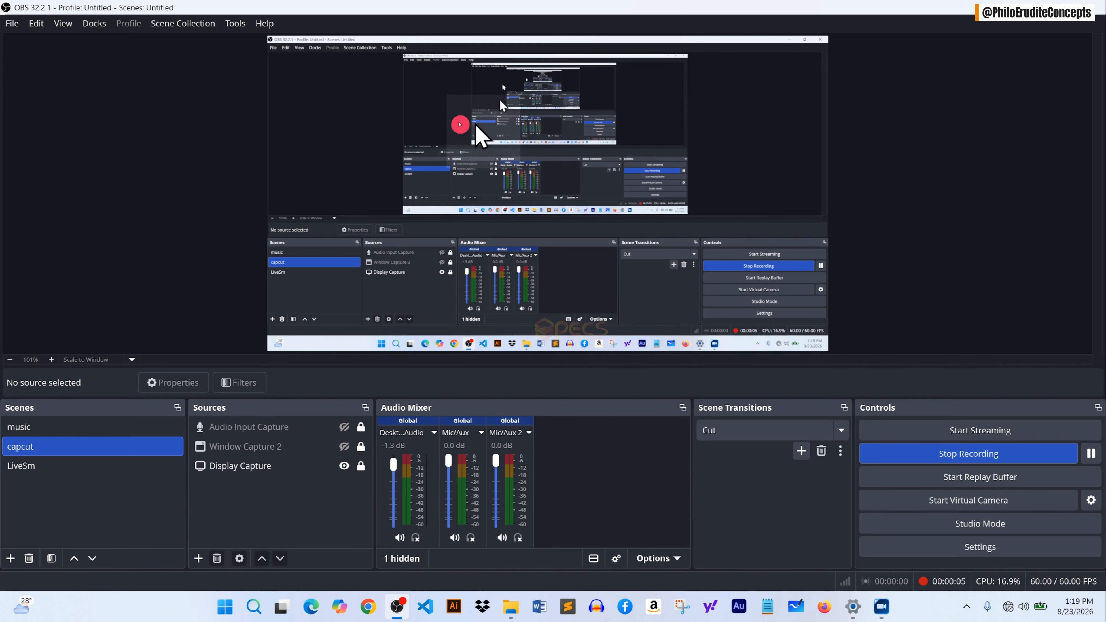
pyautogui.click(979, 454)
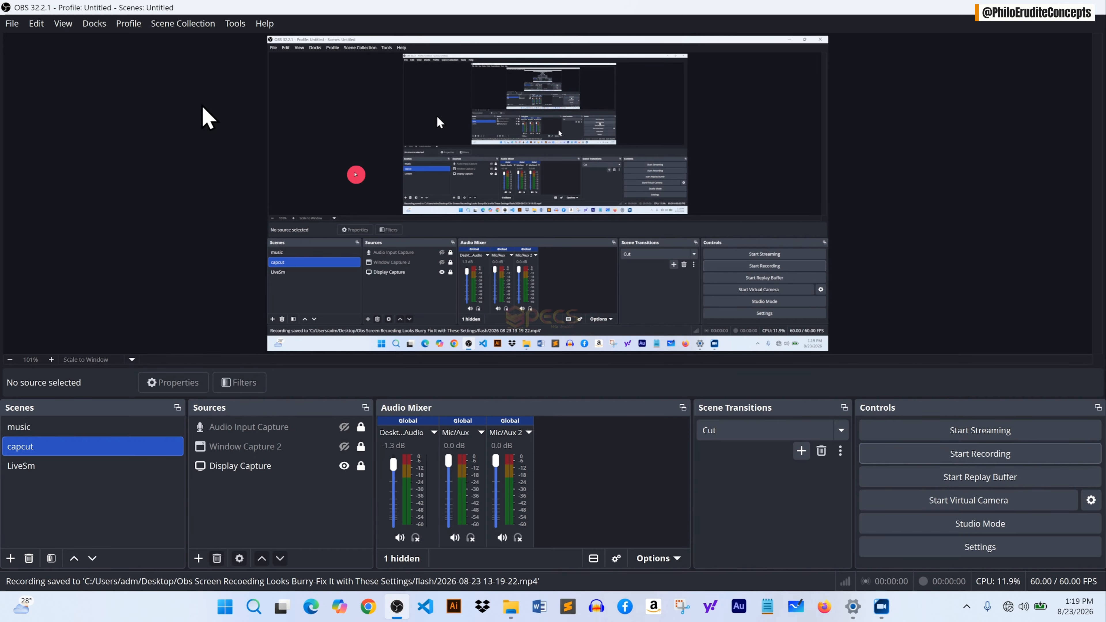
pyautogui.click(17, 31)
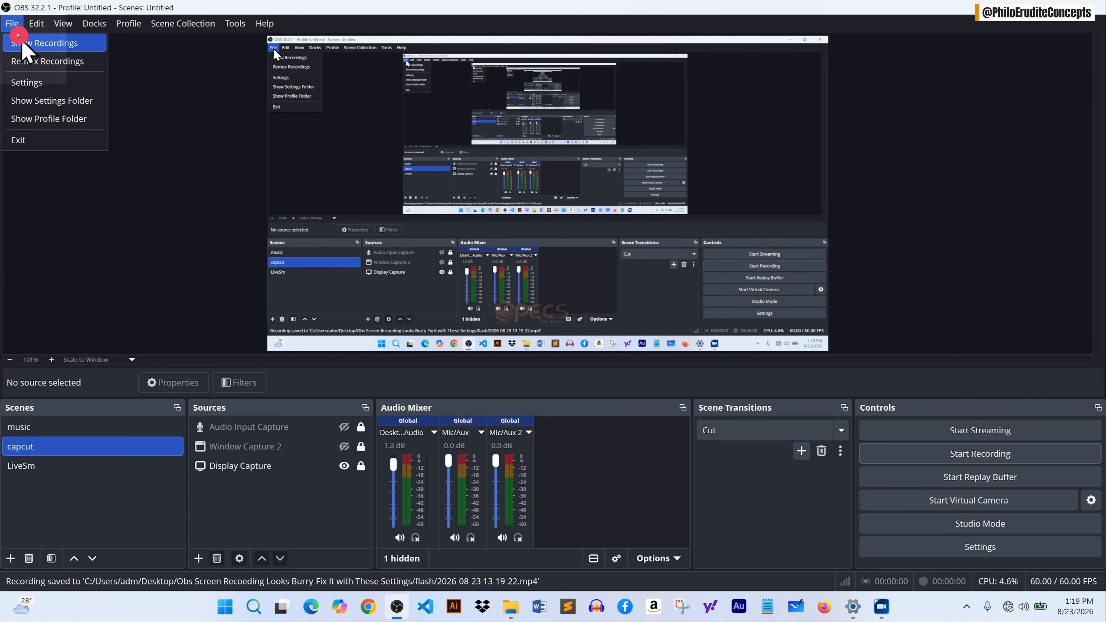
pyautogui.click(32, 46)
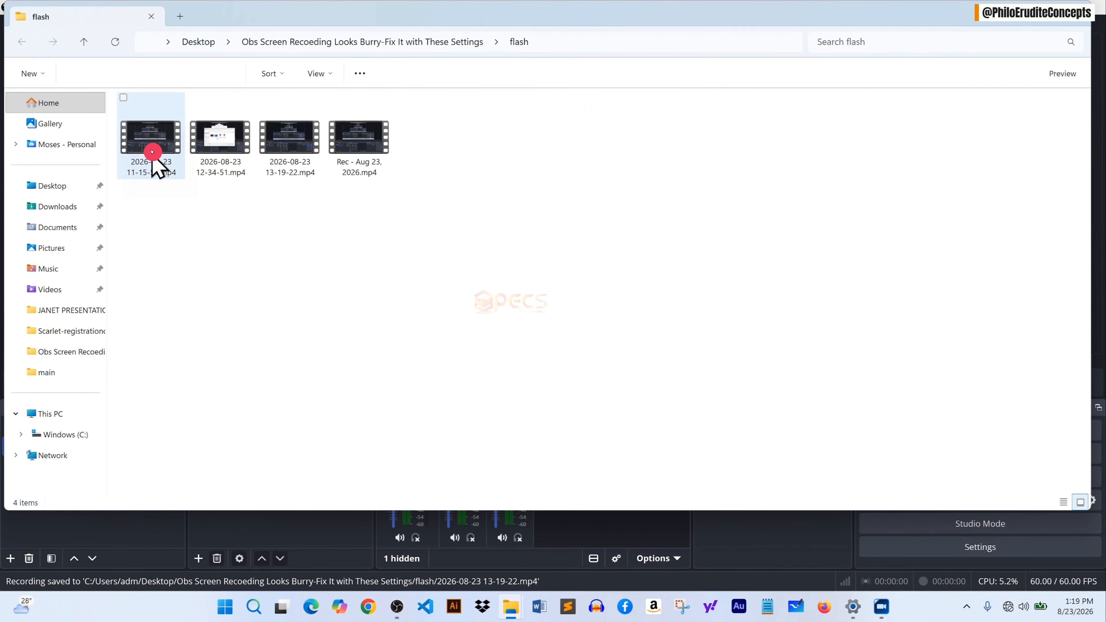
pyautogui.click(296, 140)
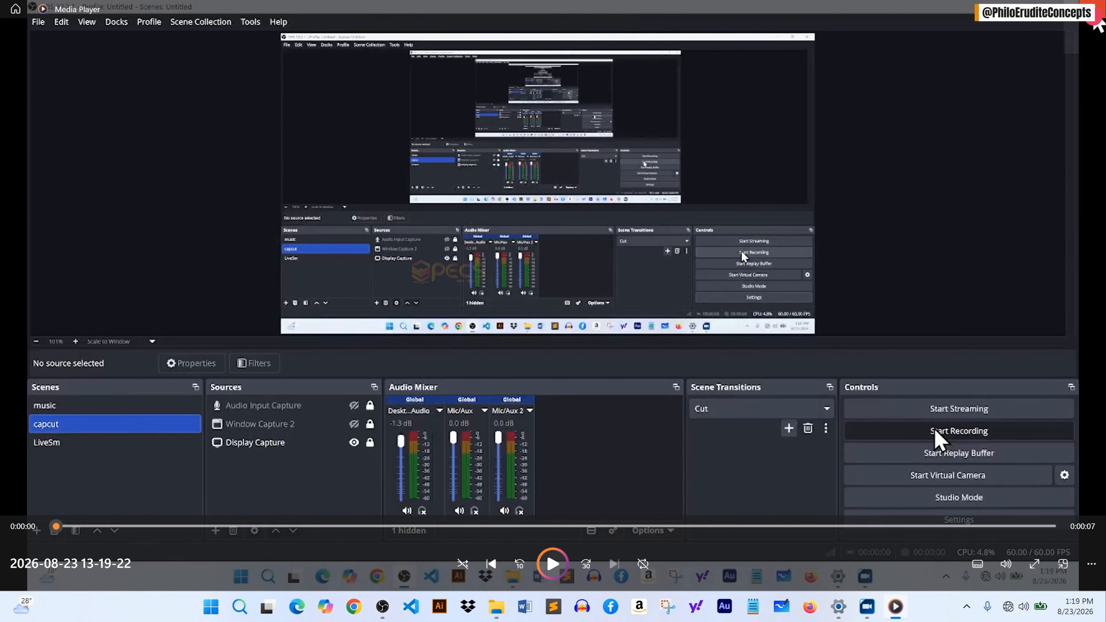
pyautogui.click(1095, 9)
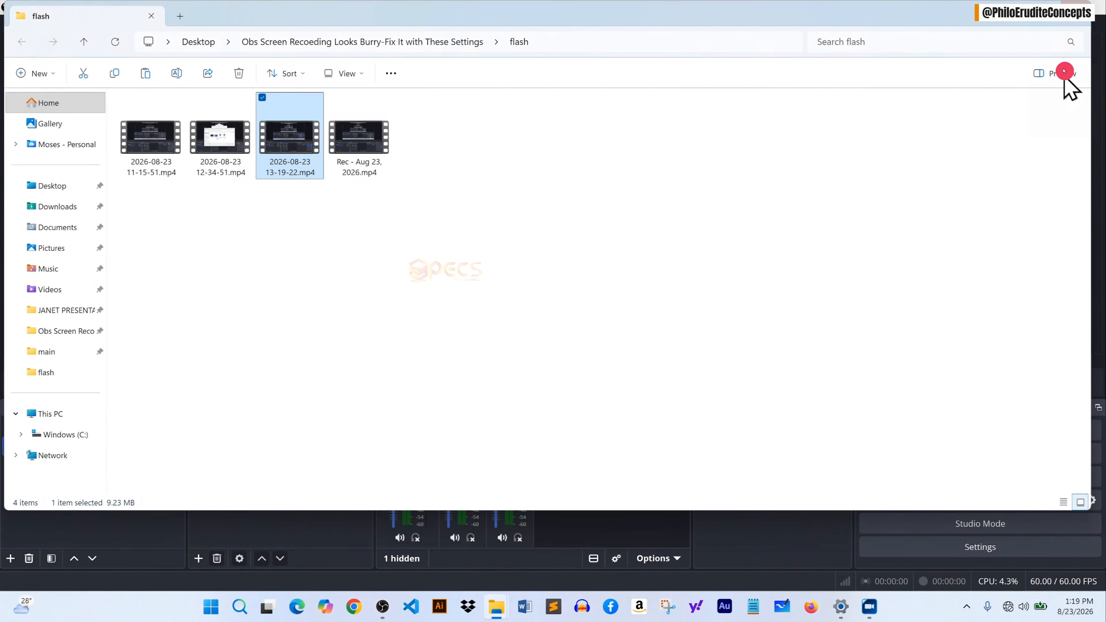
pyautogui.click(1024, 24)
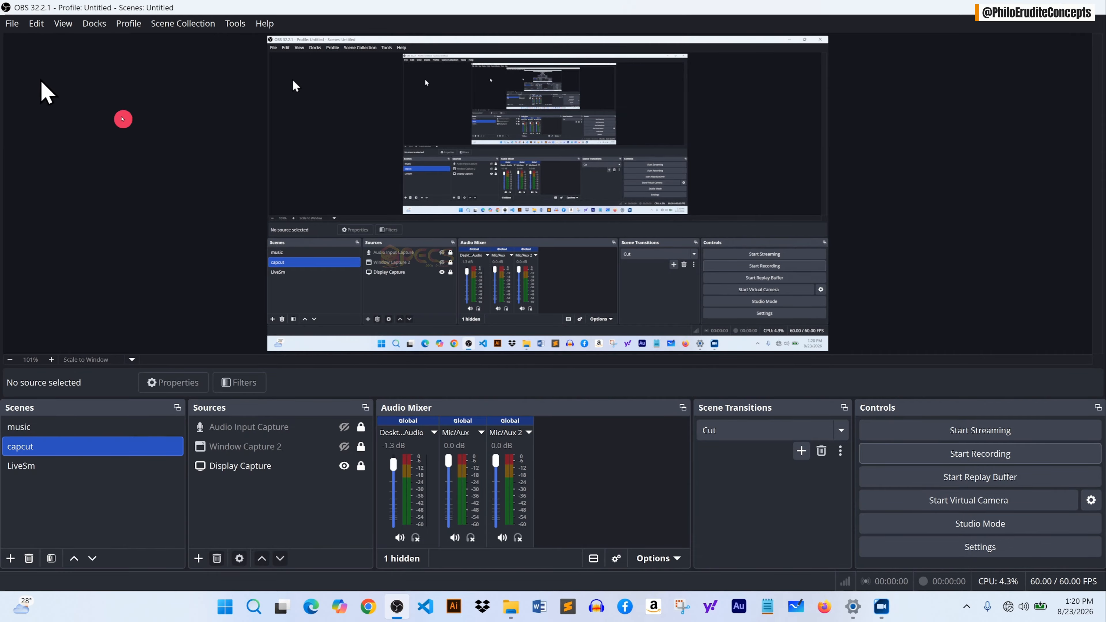
# Reopen the settings and set the base canvas resolution to 3841x2160.
pyautogui.click(8, 24)
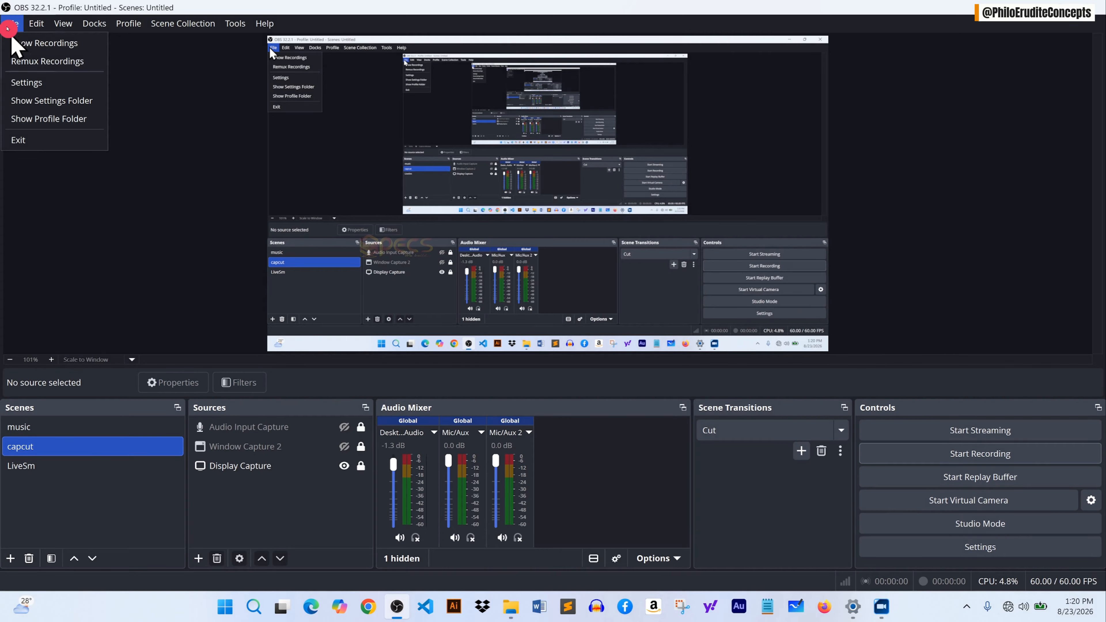
pyautogui.click(37, 82)
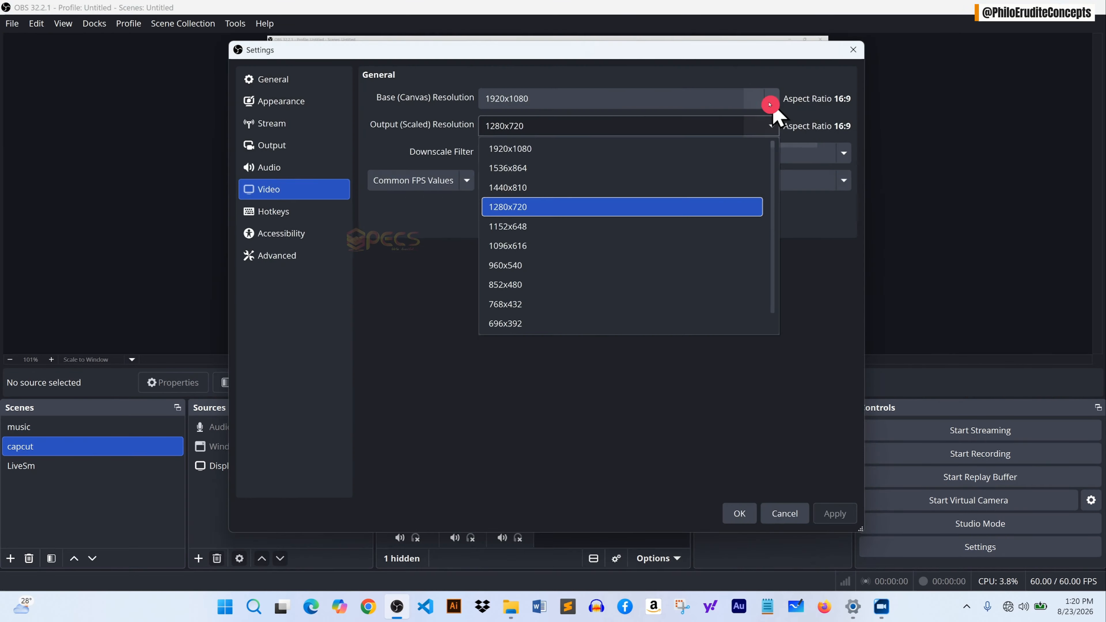
pyautogui.click(773, 108)
pyautogui.click(719, 99)
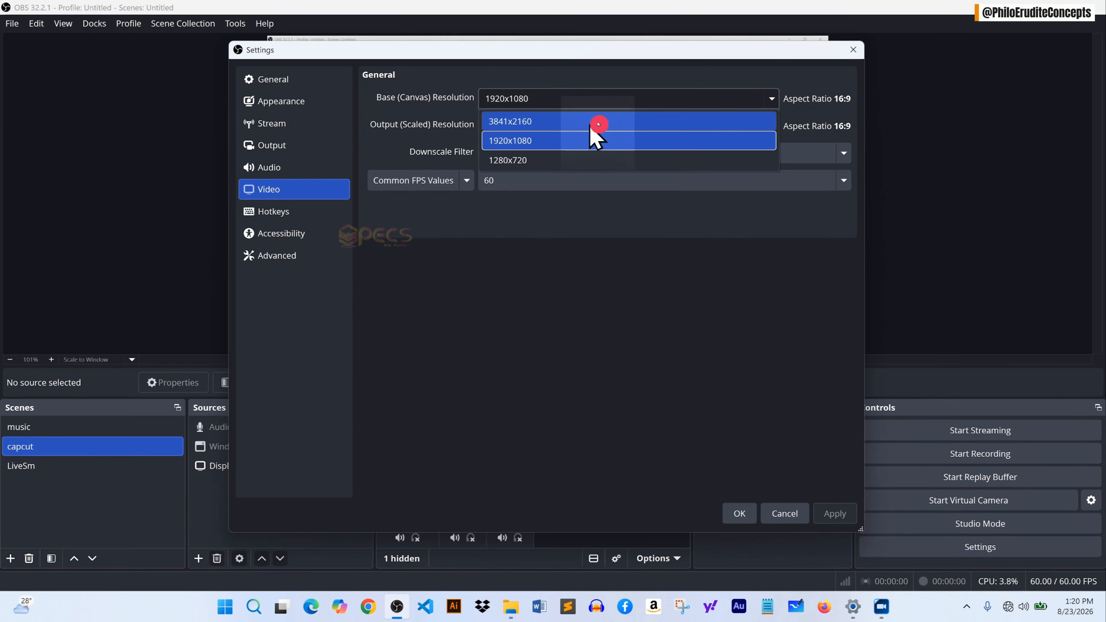
pyautogui.click(592, 124)
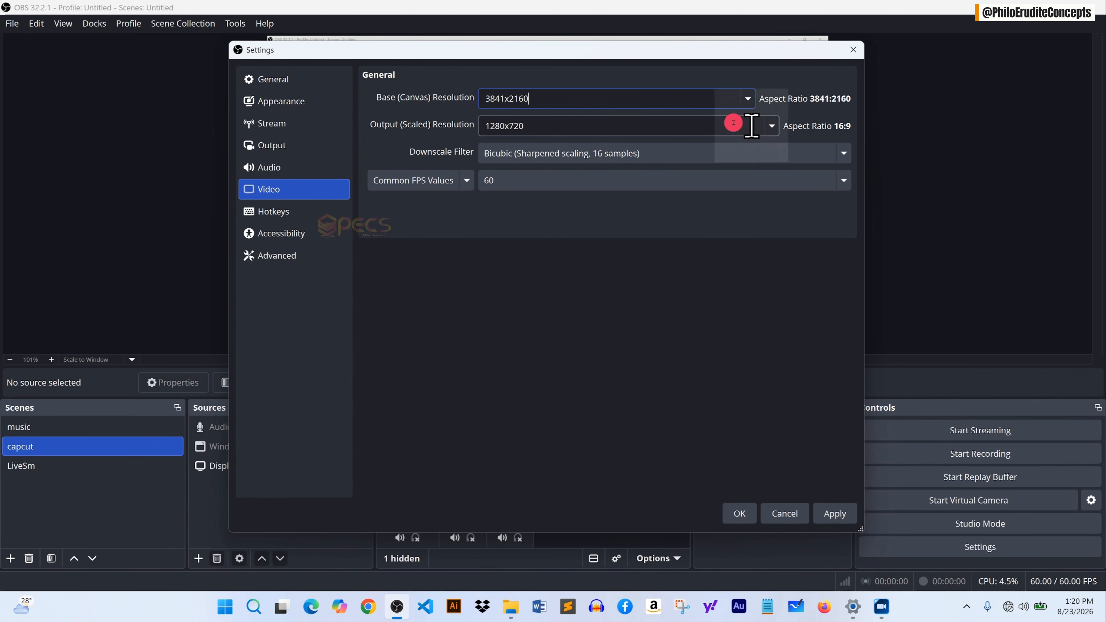
# Set the output scaled resolution to 3072x1728, then apply and save the settings.
pyautogui.click(768, 130)
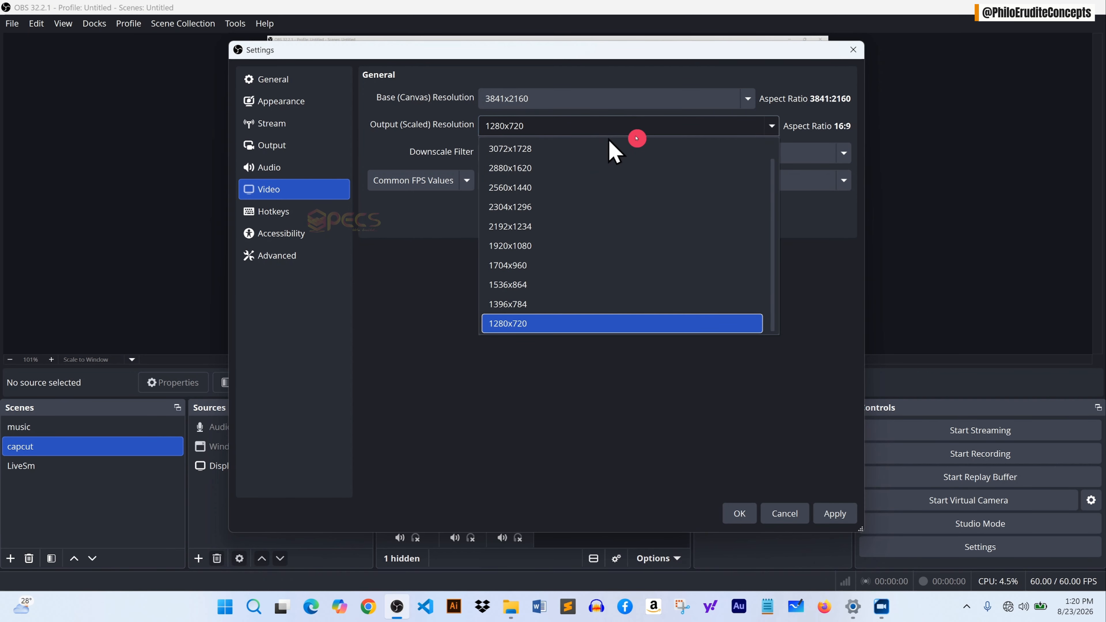
pyautogui.click(543, 145)
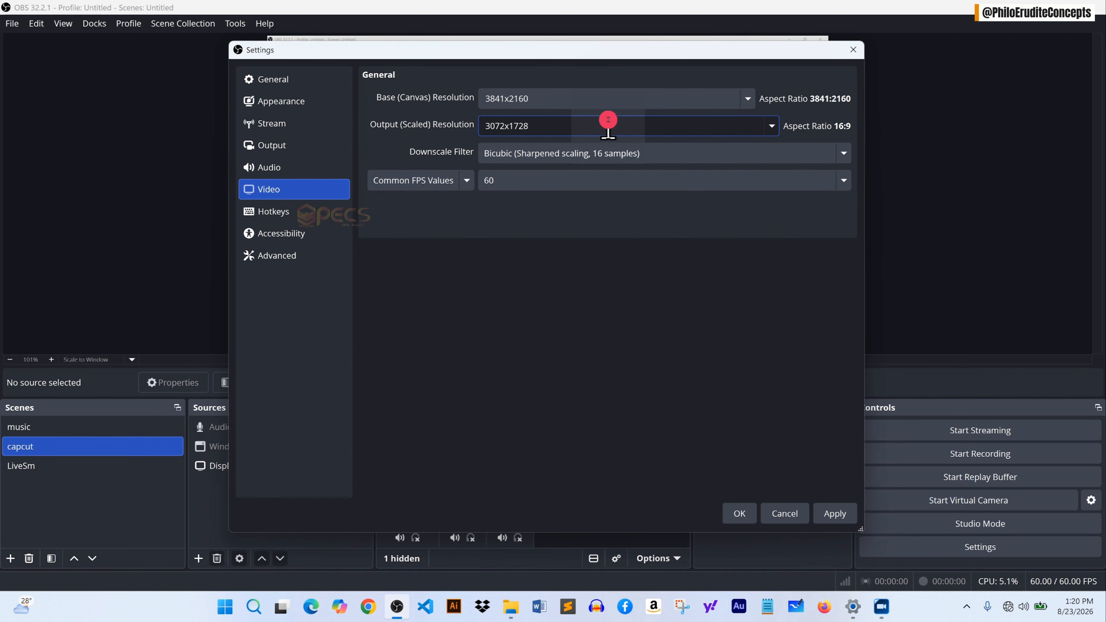
pyautogui.click(840, 514)
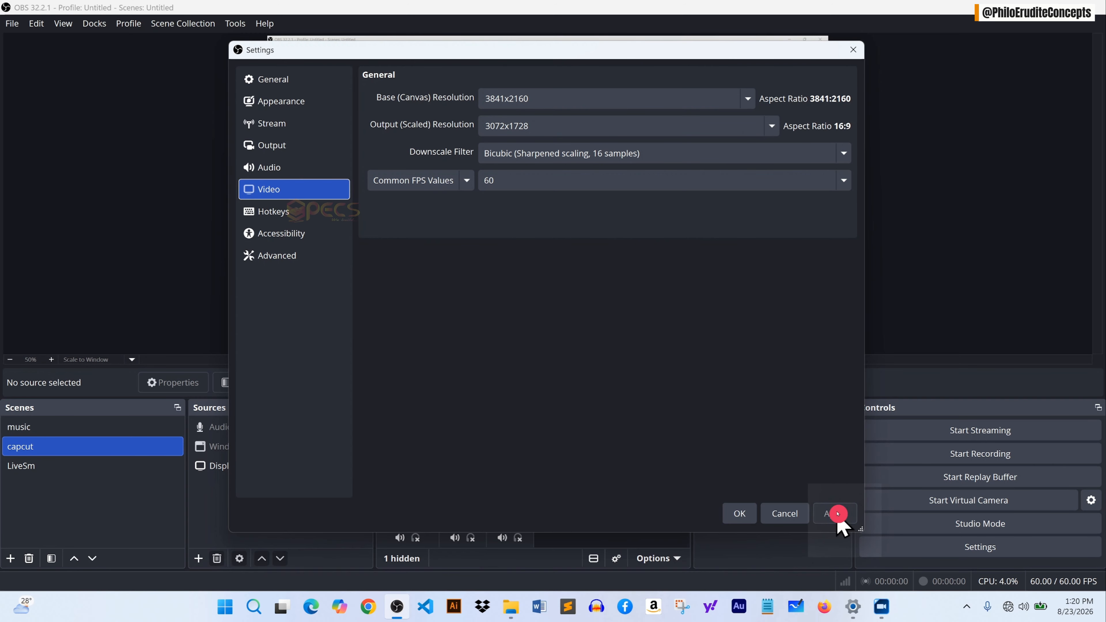
pyautogui.click(739, 513)
# Record another short test clip with the new resolution settings.
pyautogui.click(961, 456)
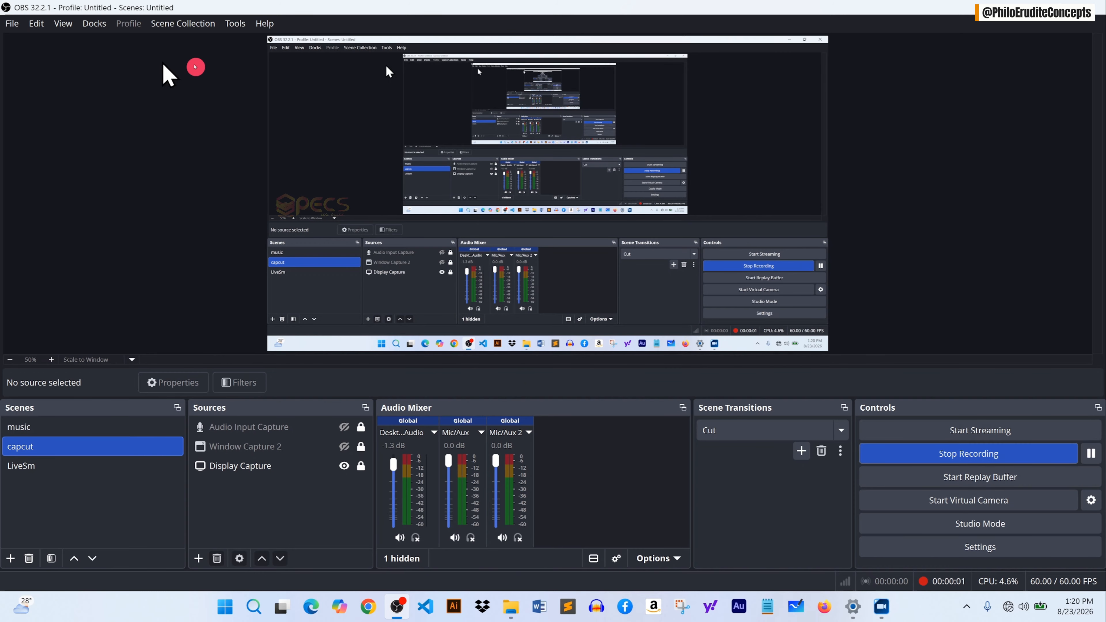
pyautogui.click(985, 455)
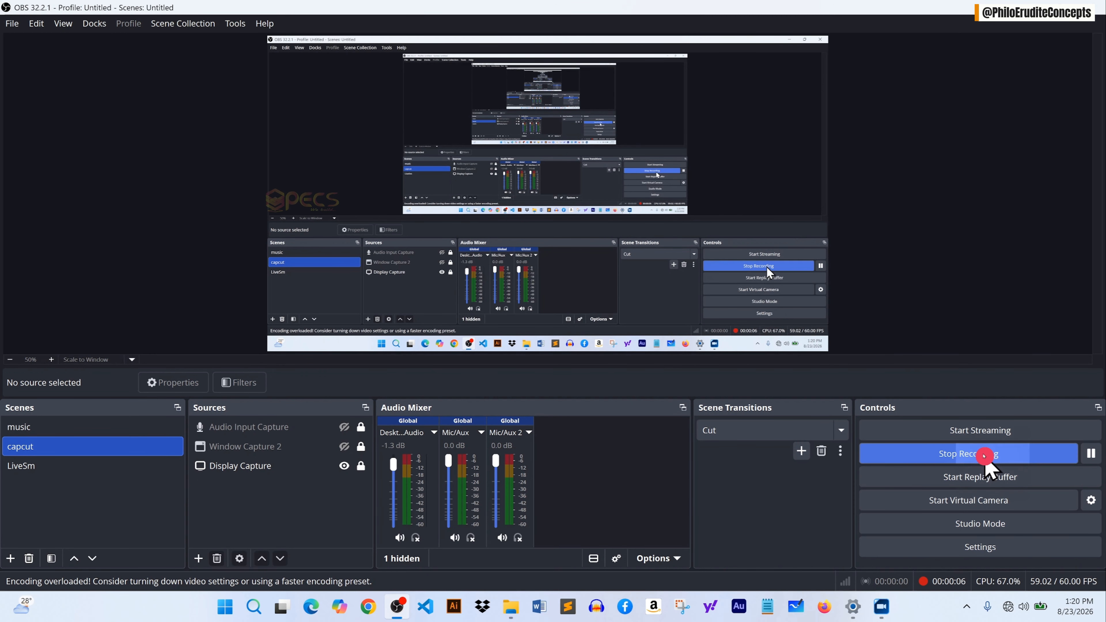
pyautogui.click(12, 23)
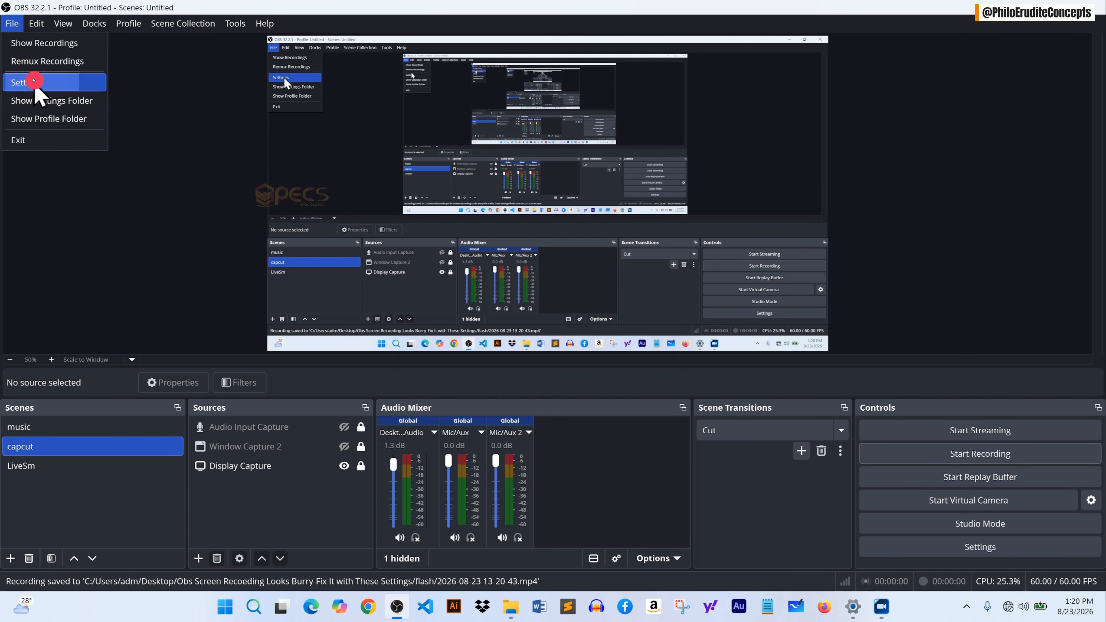
pyautogui.click(966, 456)
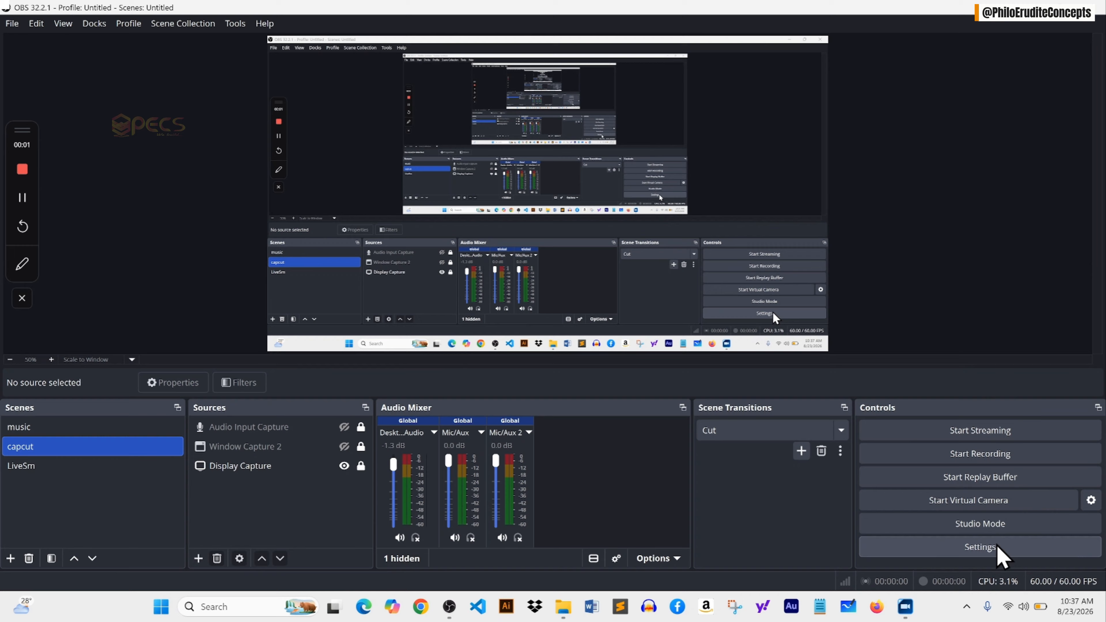
# Open the video settings and review the Common FPS Values list.
pyautogui.click(989, 549)
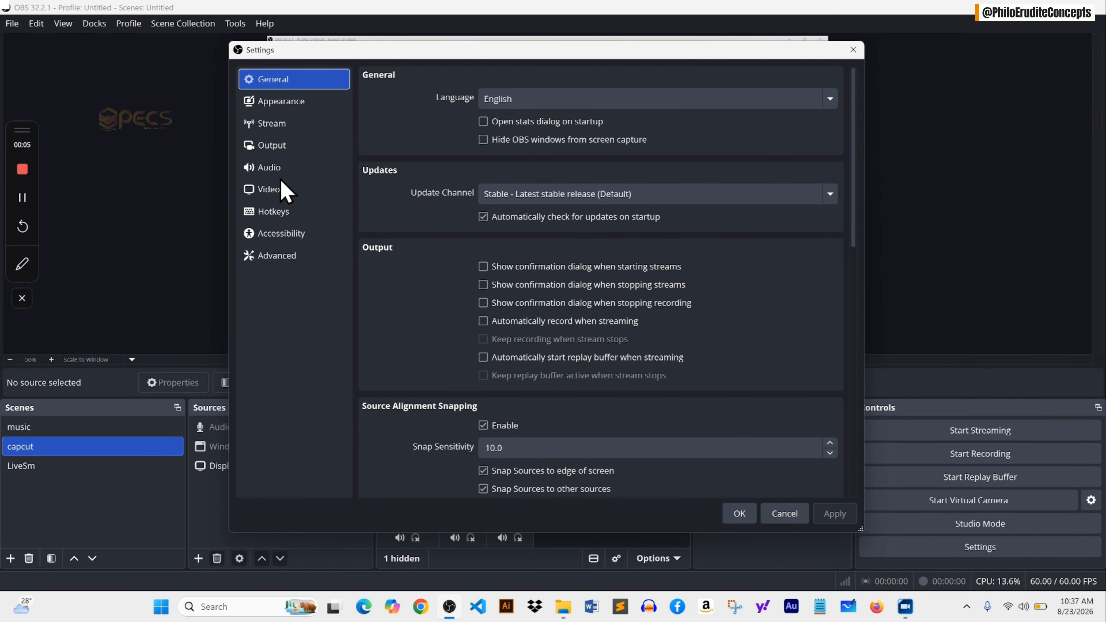
pyautogui.click(279, 189)
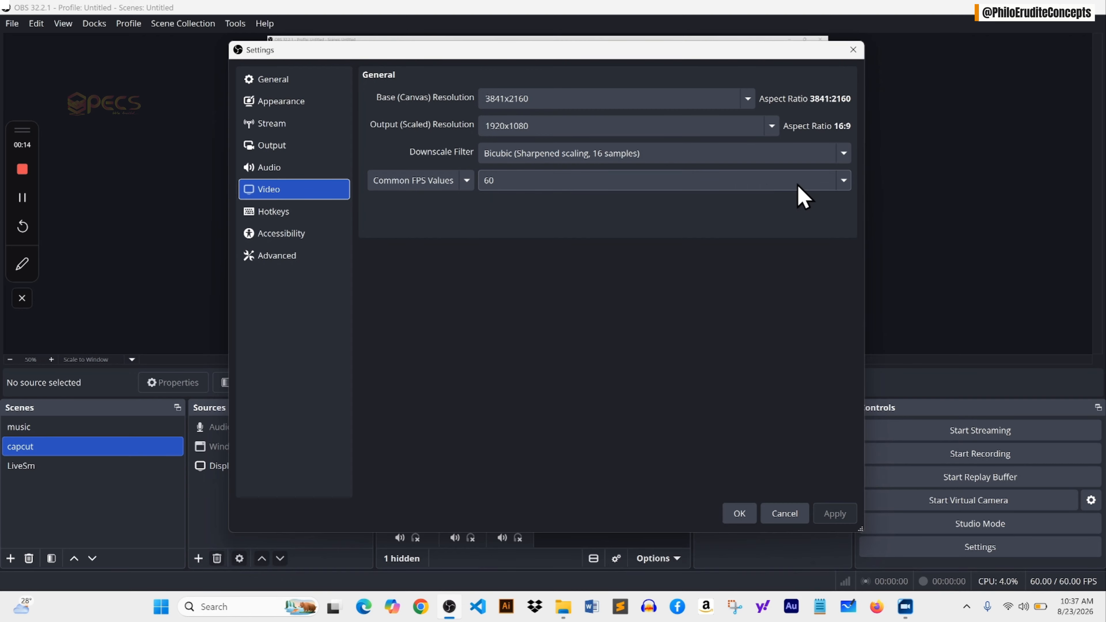
pyautogui.click(843, 180)
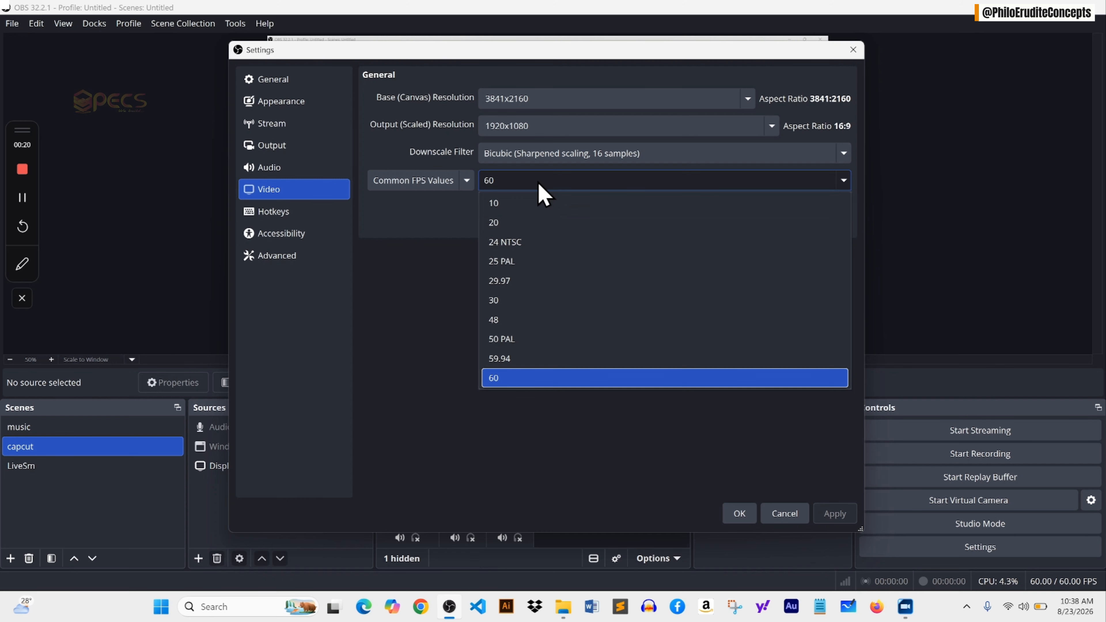
pyautogui.click(448, 274)
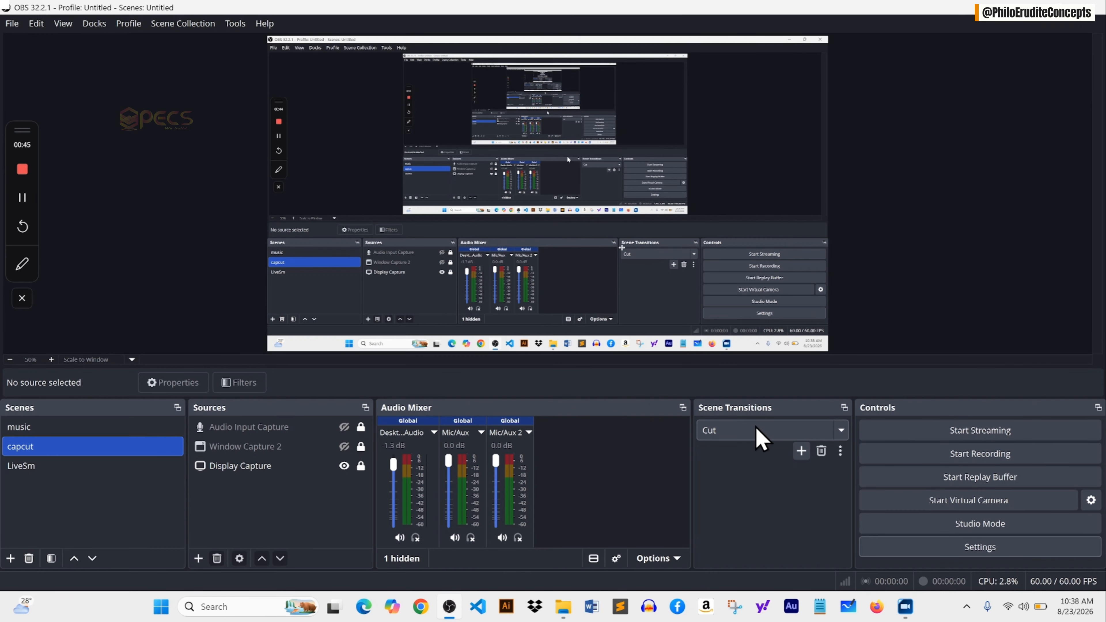
# Reopen the settings and set the Output Mode to Advanced.
pyautogui.click(978, 547)
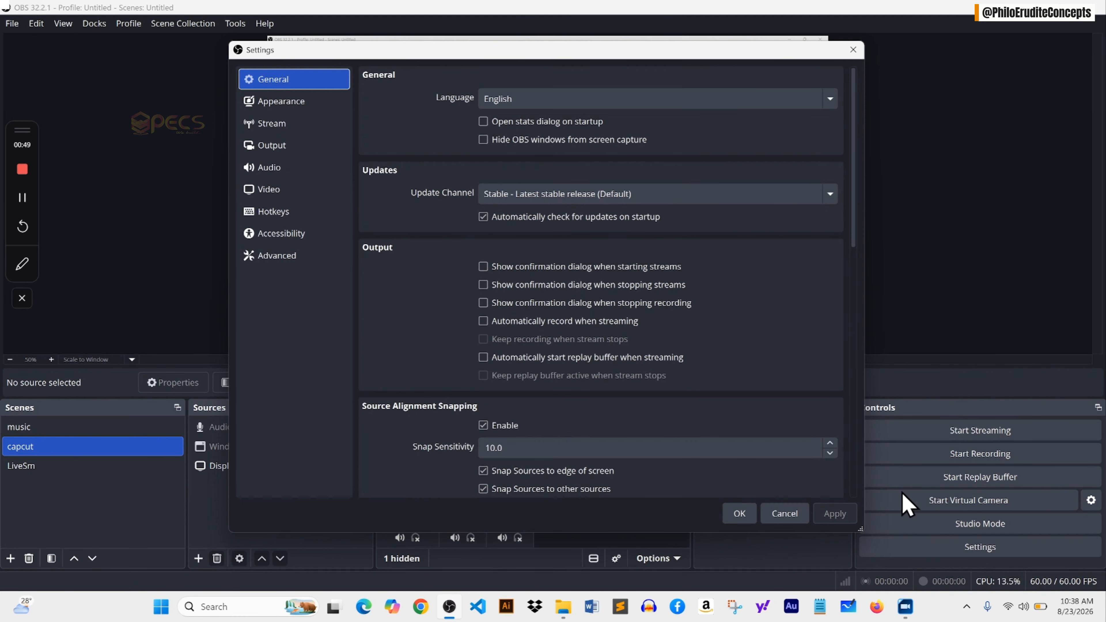
pyautogui.click(310, 159)
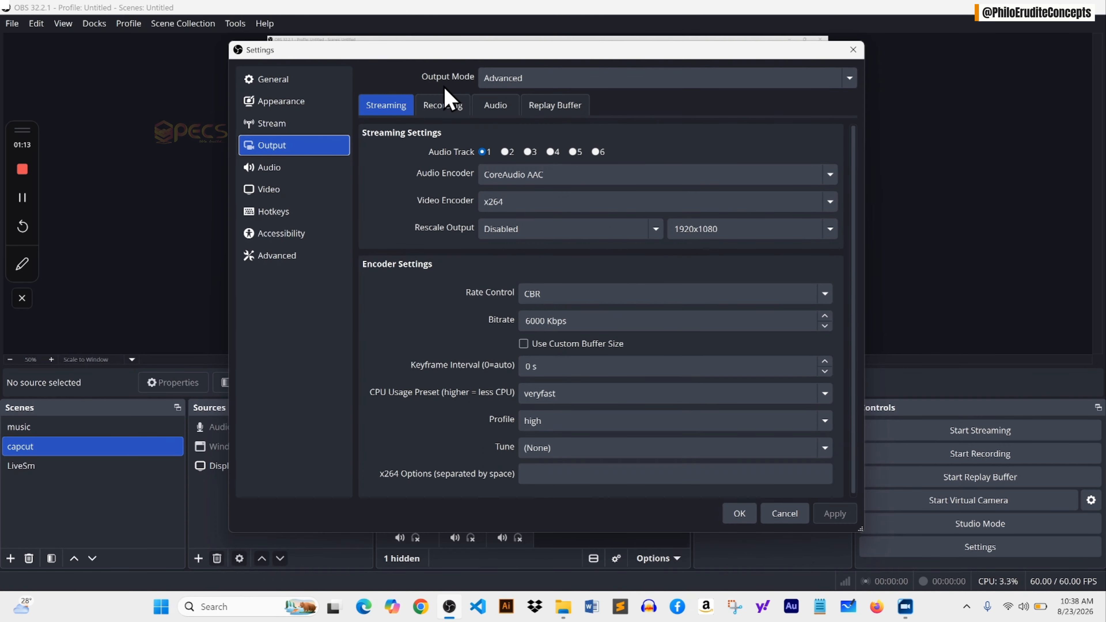
pyautogui.click(849, 84)
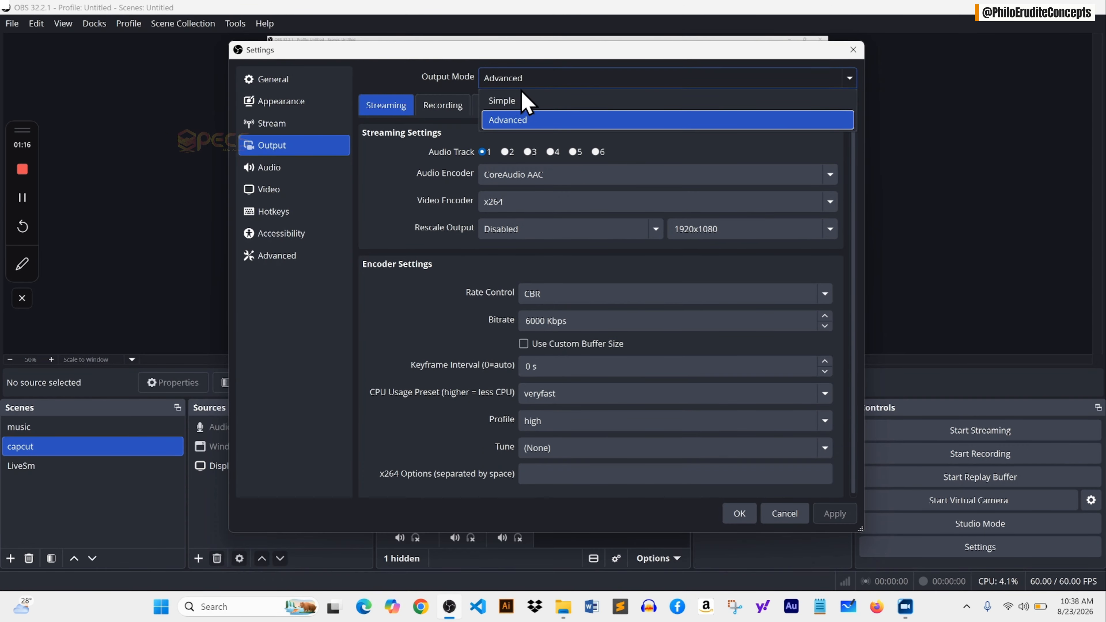
pyautogui.click(528, 122)
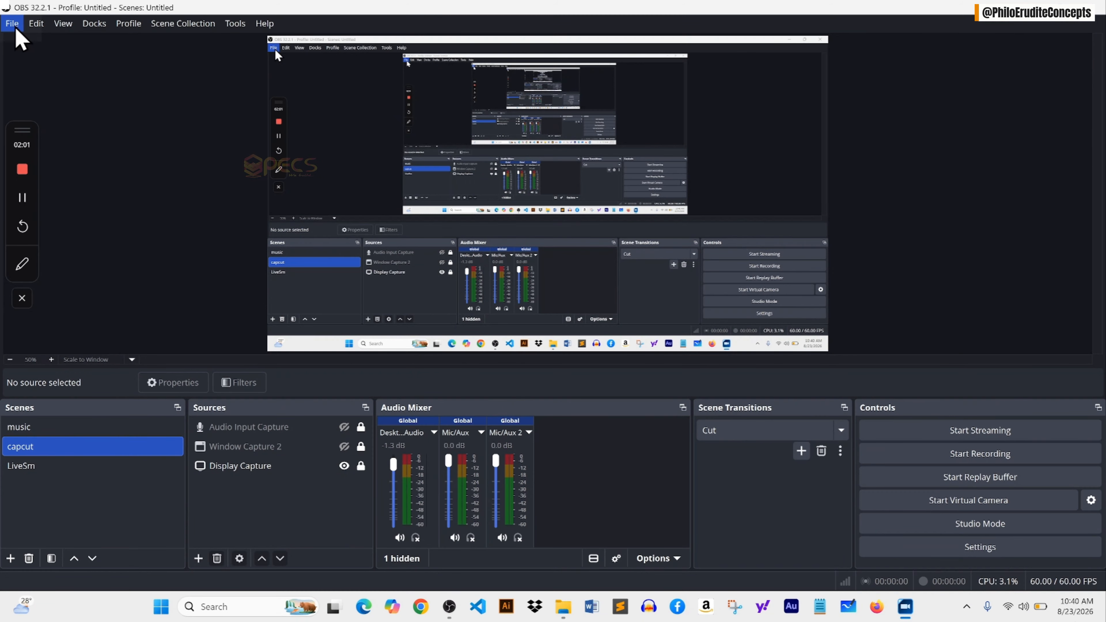
# Open the Remux Recordings dialog and browse for an OBS recording to remux.
pyautogui.click(12, 23)
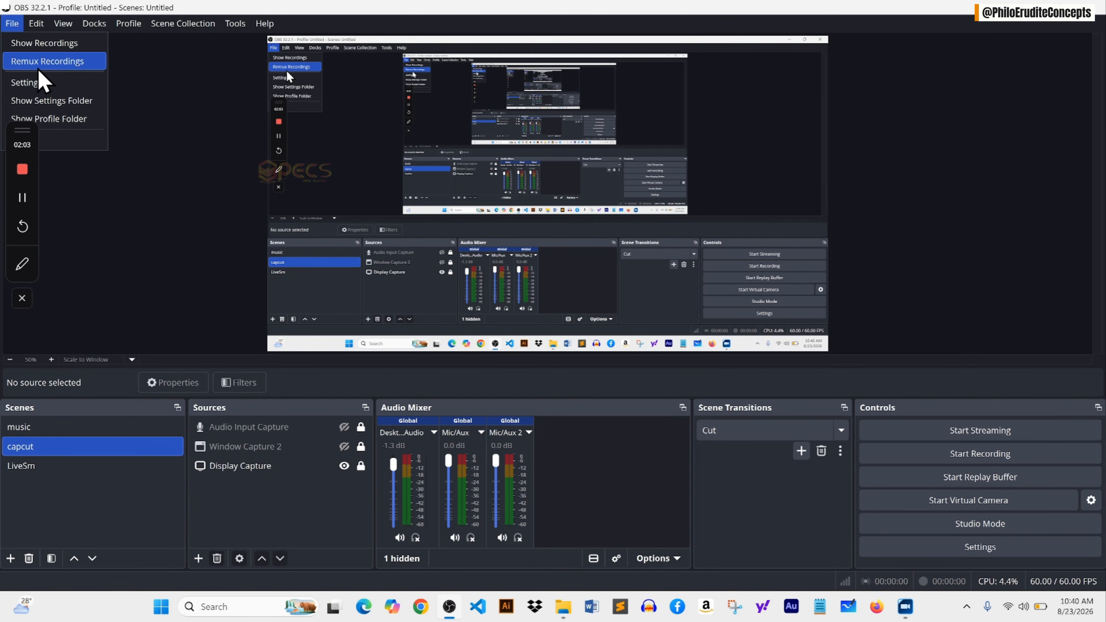
pyautogui.click(42, 61)
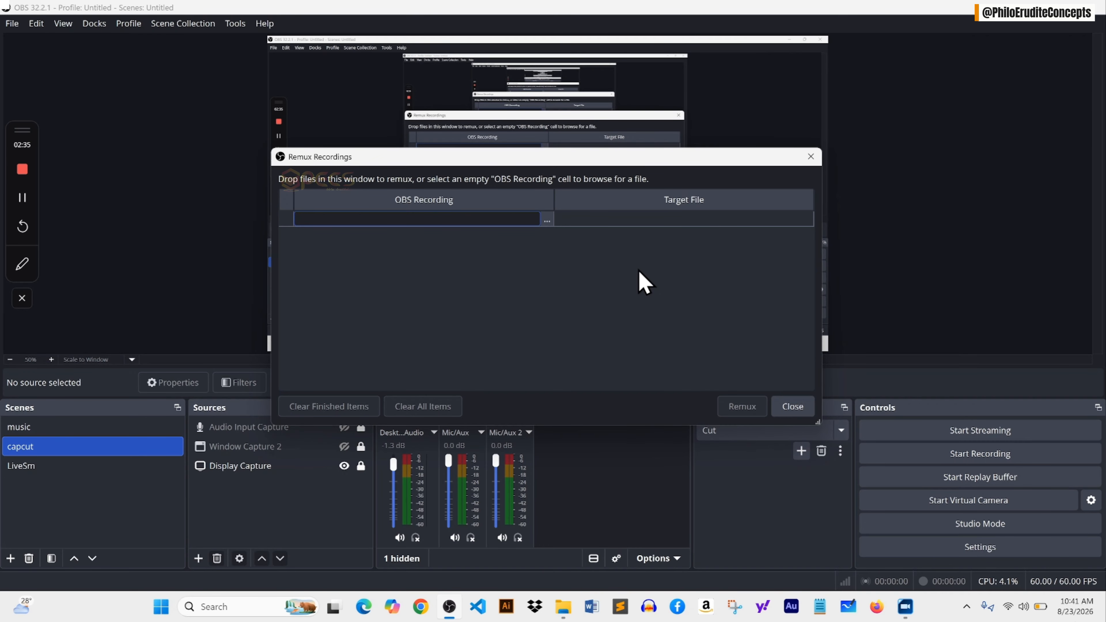
pyautogui.click(548, 223)
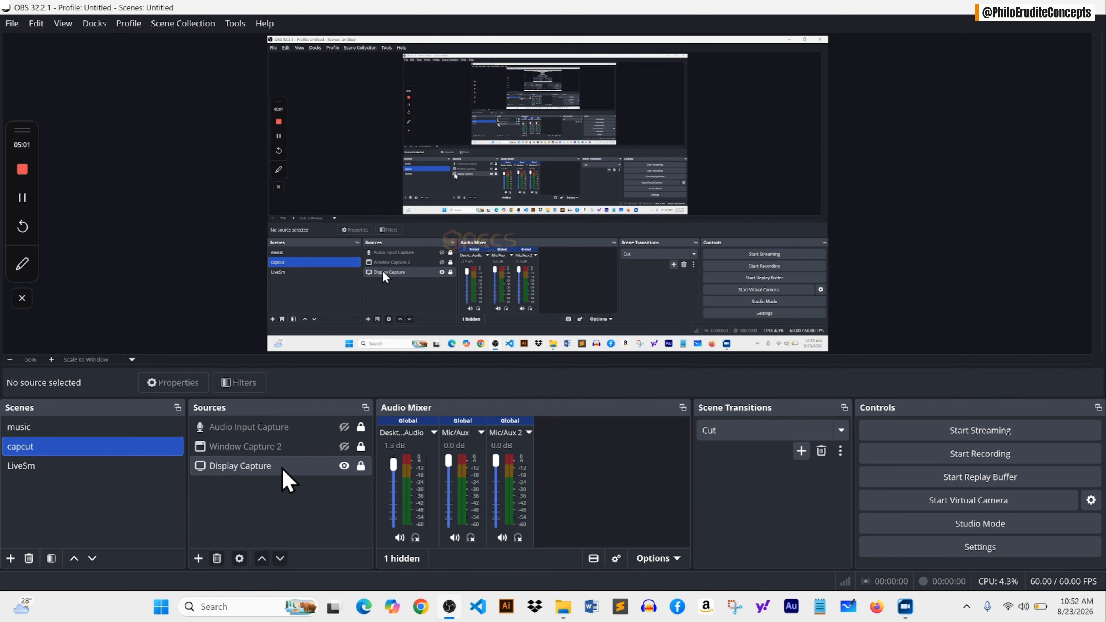
# Toggle the Display Capture source's visibility off and back on.
pyautogui.click(344, 466)
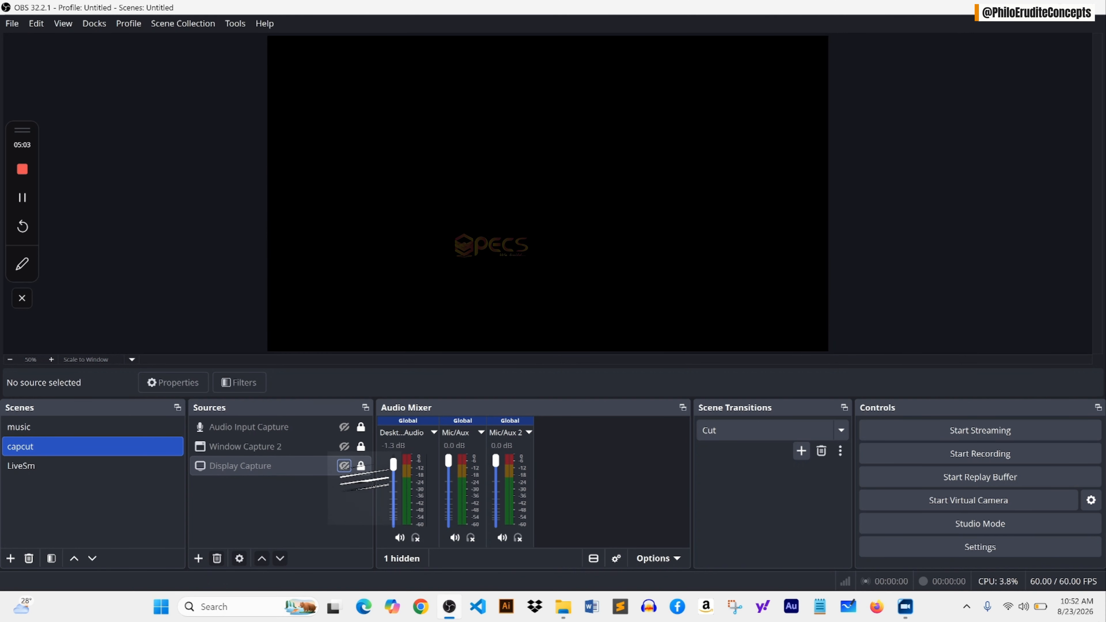
pyautogui.click(344, 466)
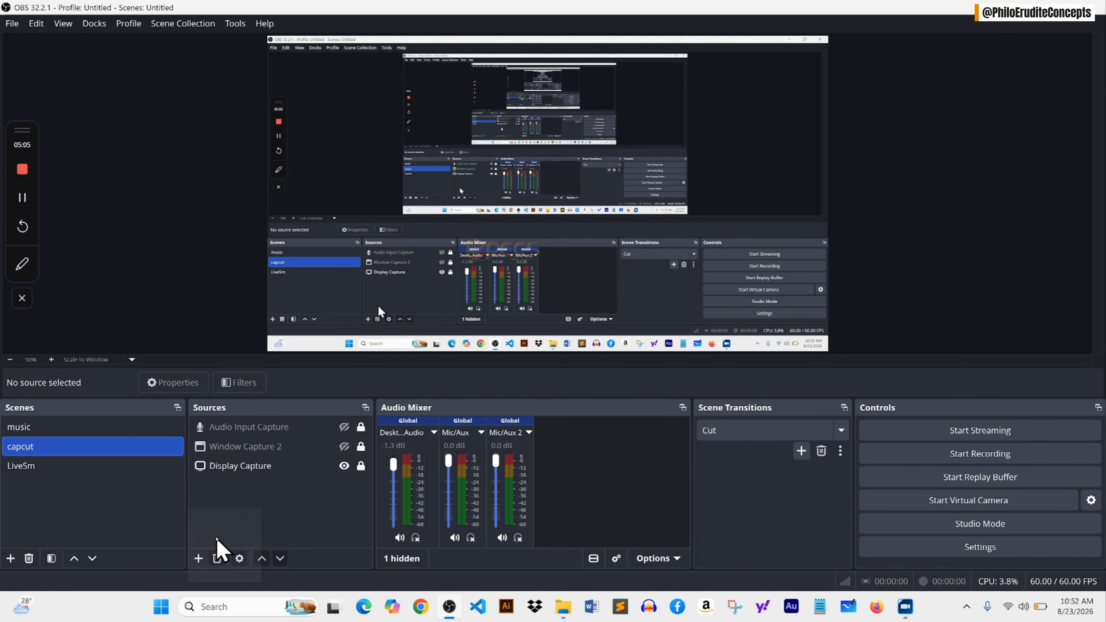
# Search Windows for 'res', open the display resolution settings, and review the available screen resolutions.
pyautogui.click(199, 559)
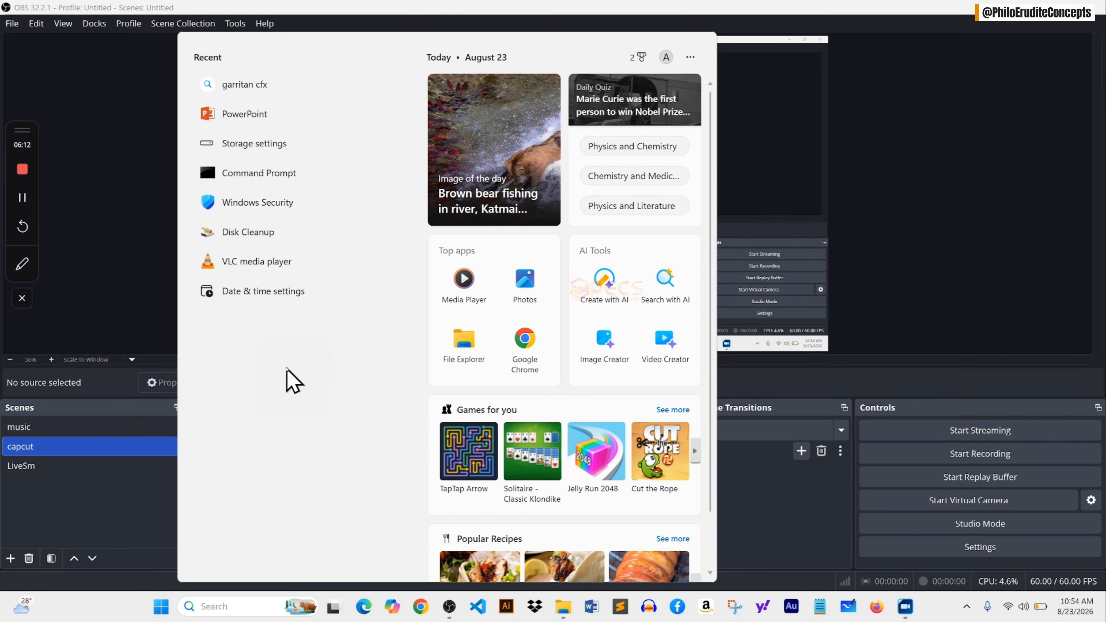
pyautogui.write('res')
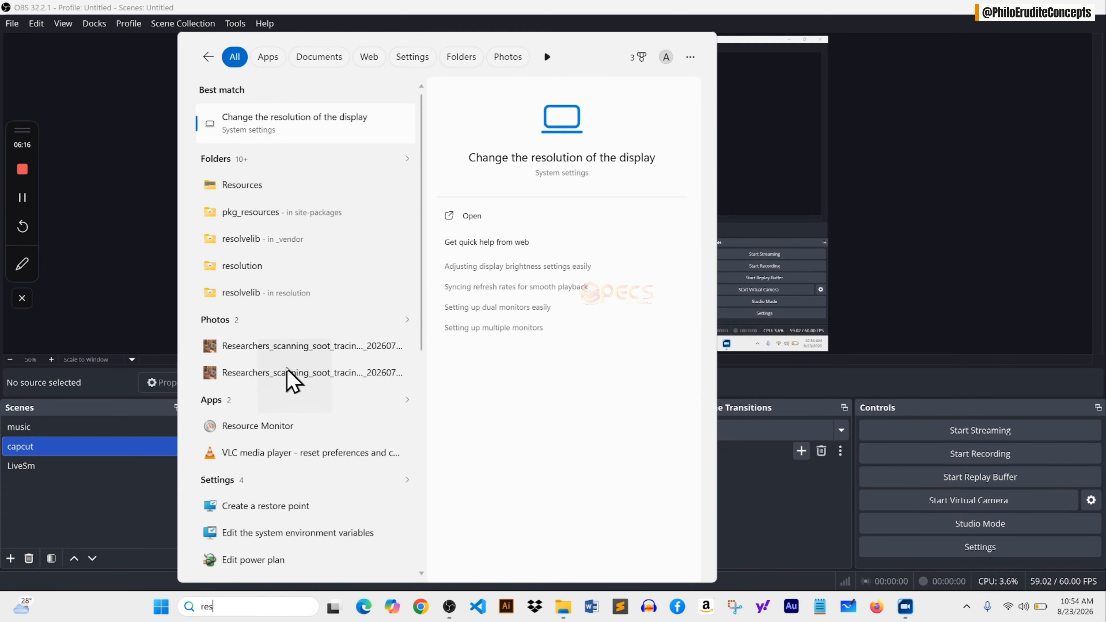
pyautogui.click(310, 129)
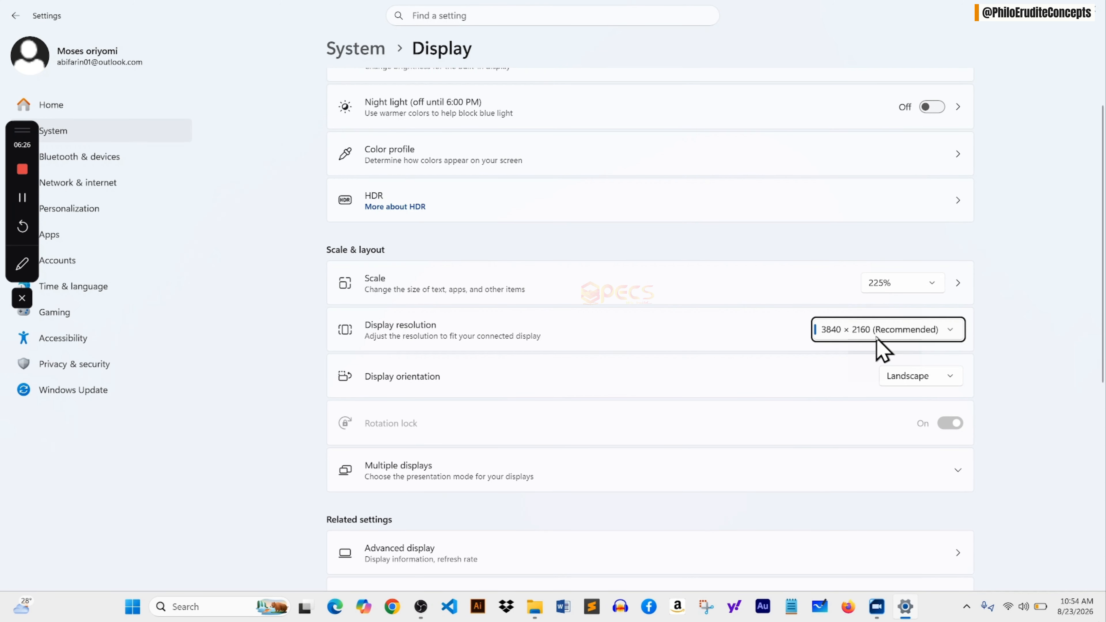
pyautogui.click(949, 334)
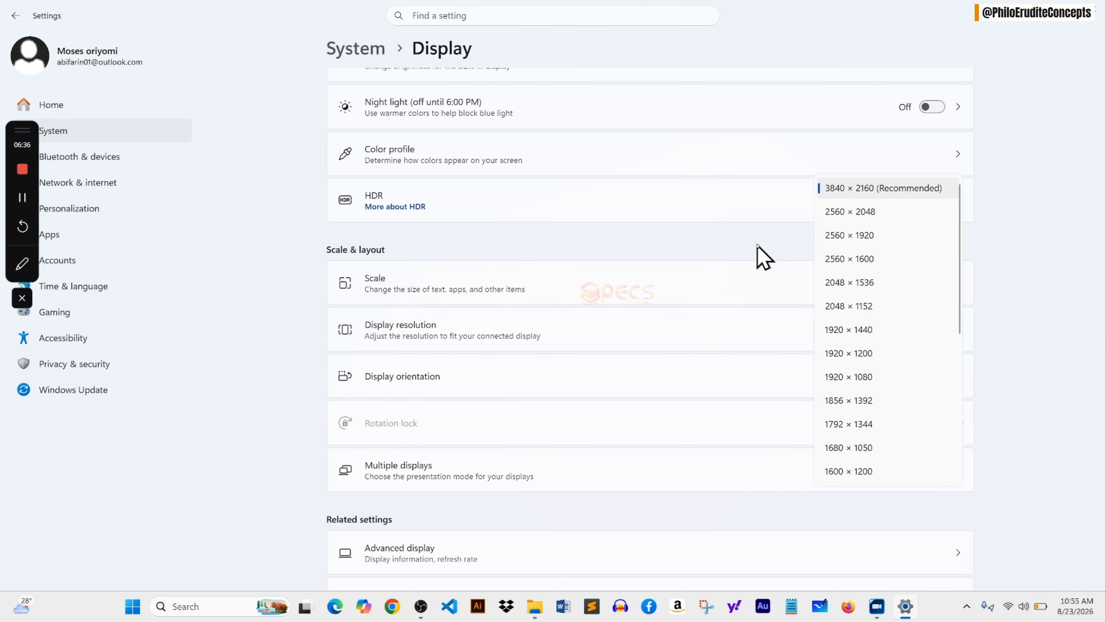
pyautogui.click(763, 257)
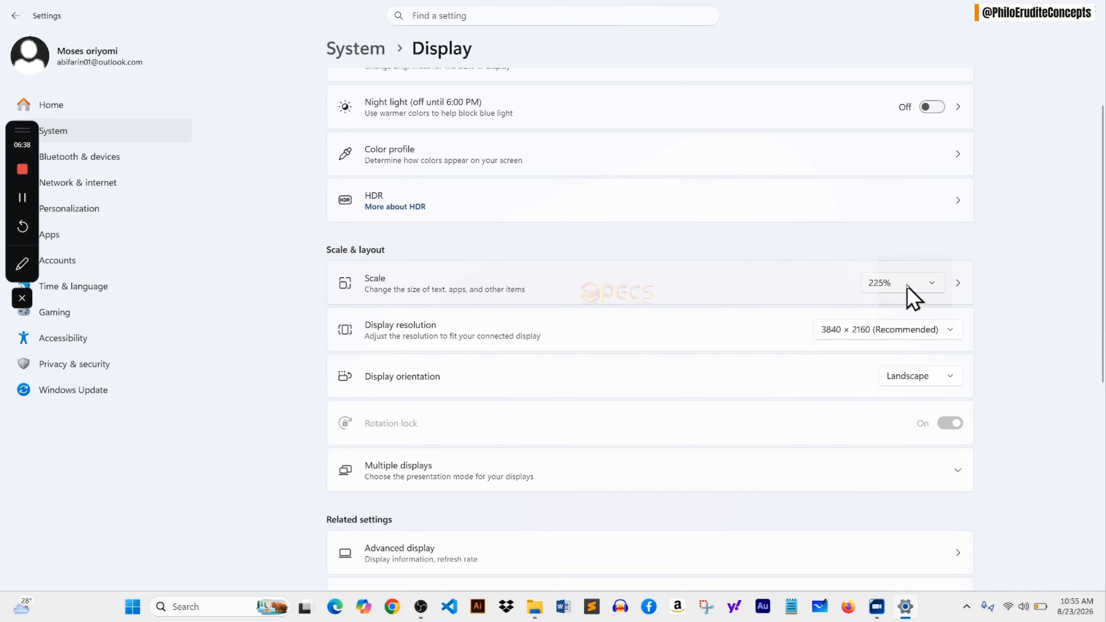